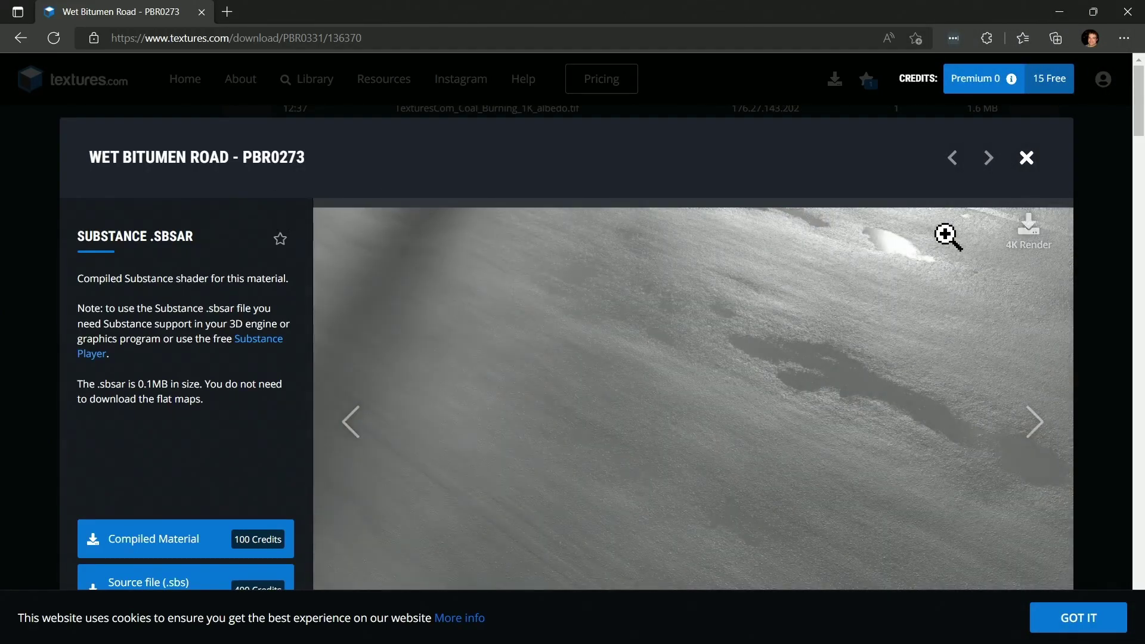
Download both medium 1024x512 Broken Line diffuse maps of the Wet Bitumen Road for free.
scroll(1067, 257, "down", 15)
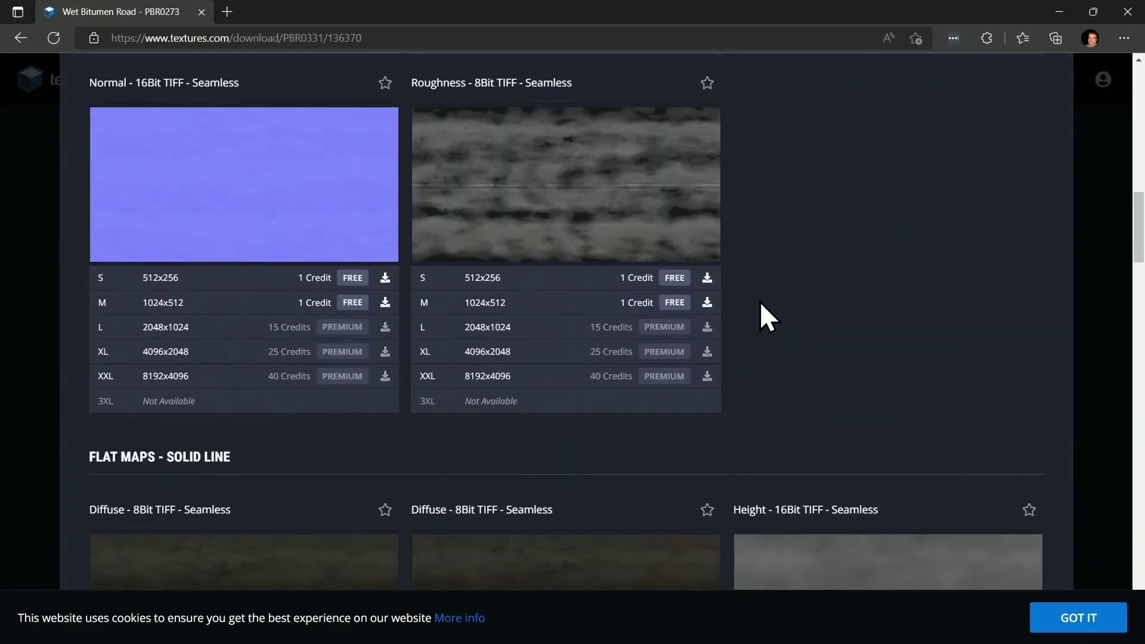
scroll(746, 305, "down", 20)
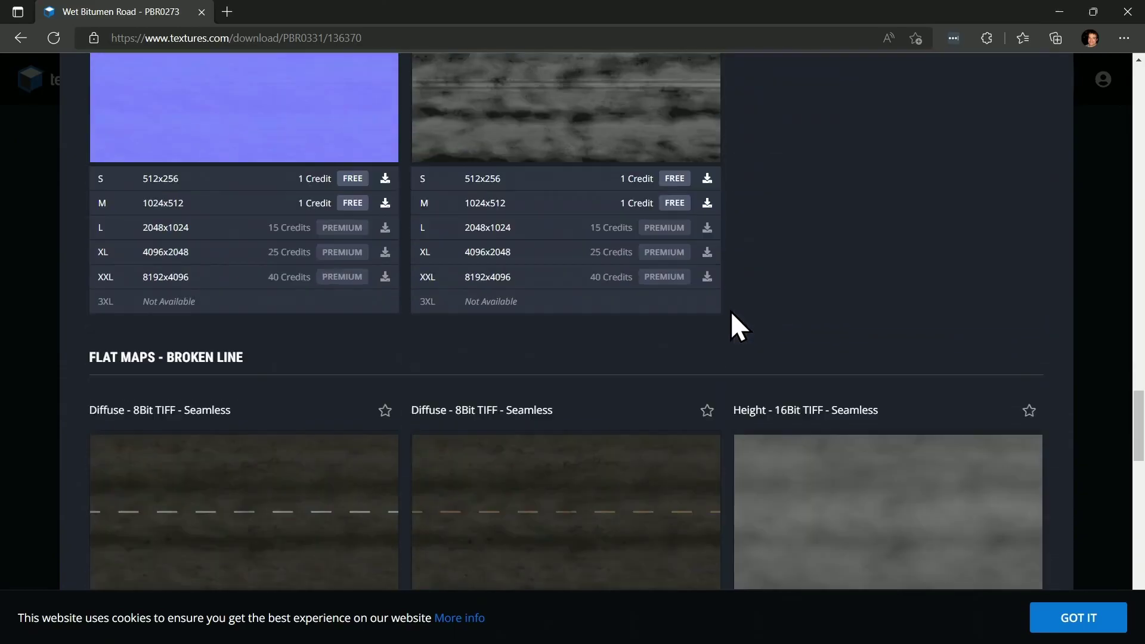
scroll(732, 312, "down", 17)
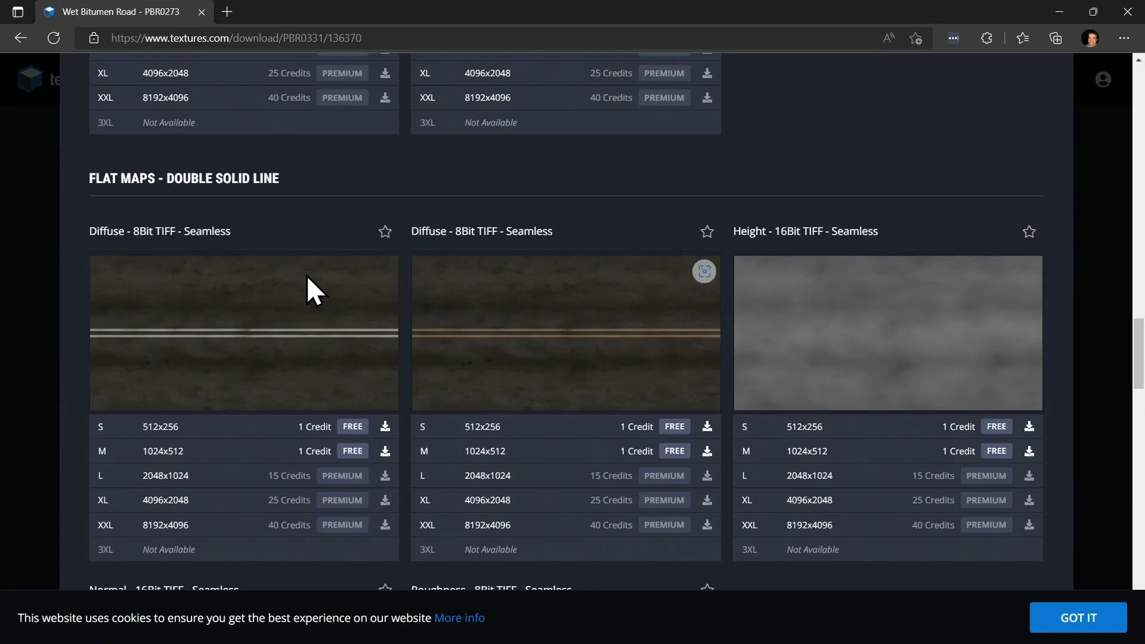
scroll(799, 363, "down", 15)
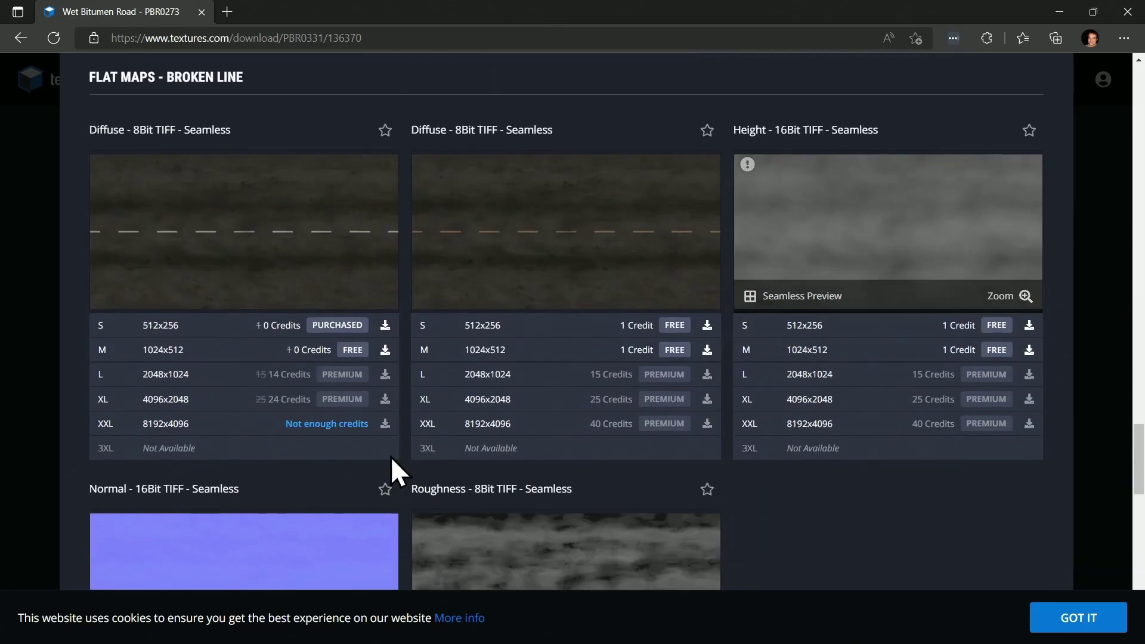
left_click(385, 349)
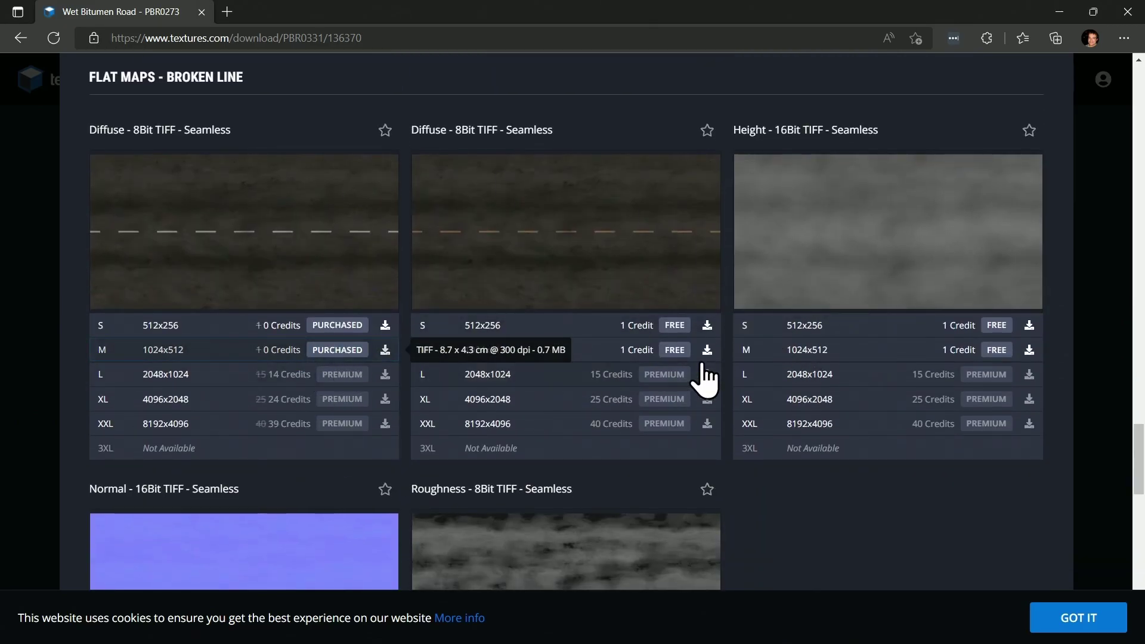
left_click(707, 349)
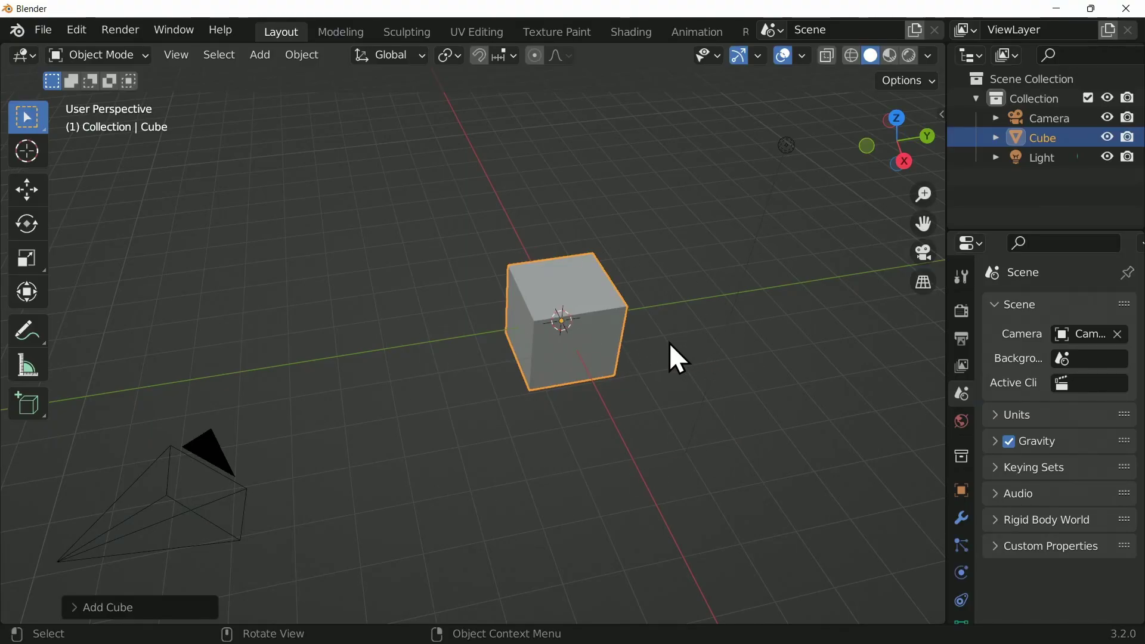
Delete the default cube and add a Mesh > Plane in its place.
key("x")
left_click(632, 328)
key("shift+a")
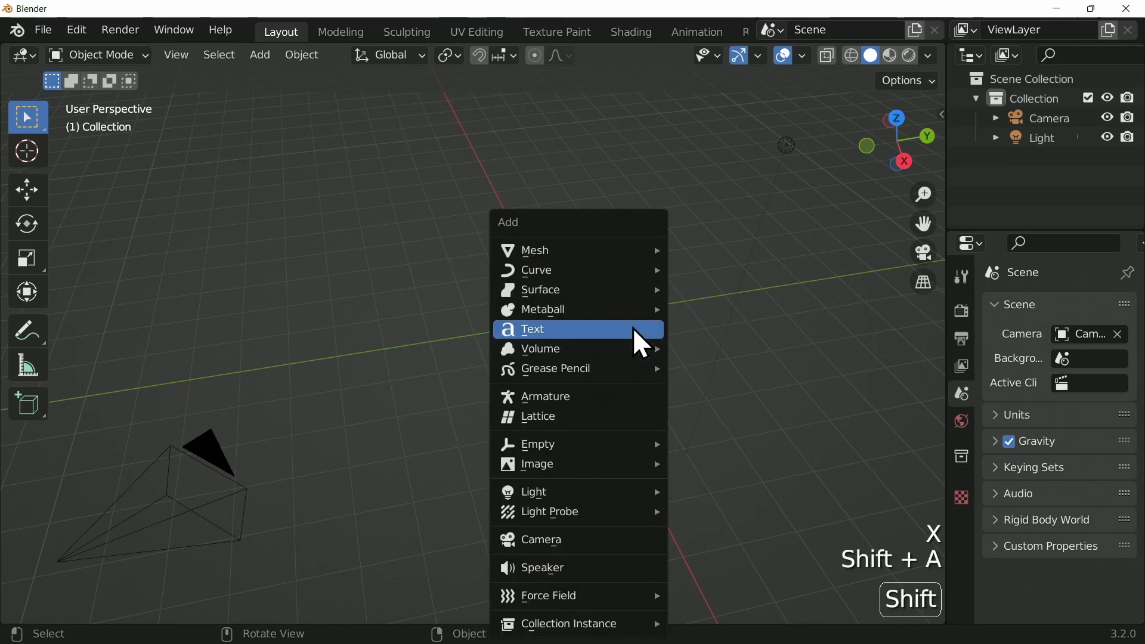
mouse_move(621, 251)
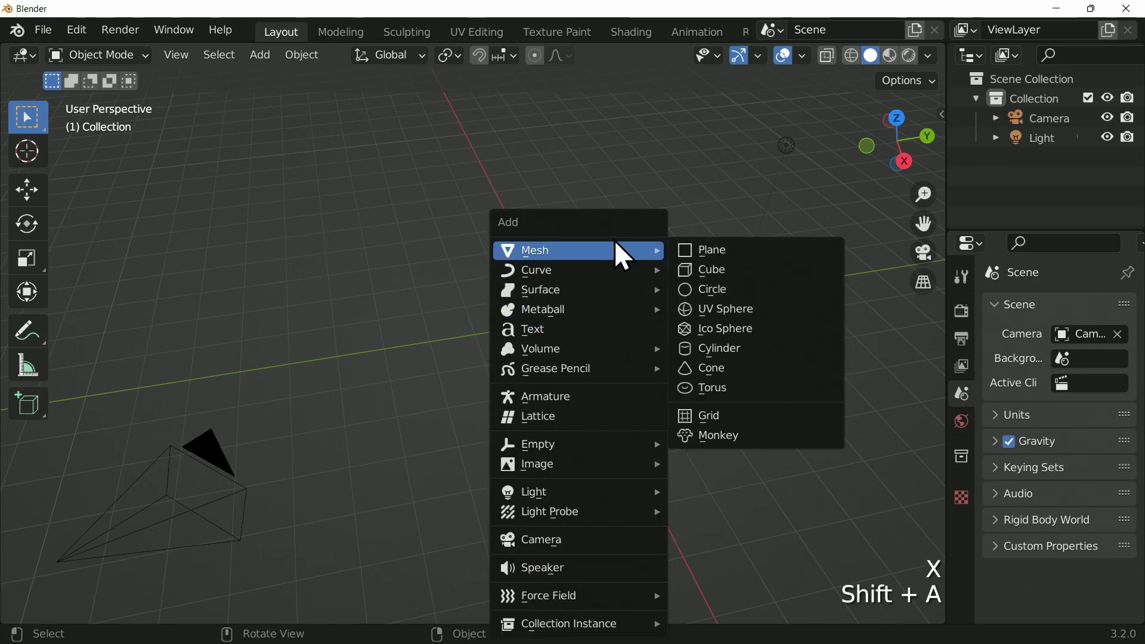
left_click(755, 252)
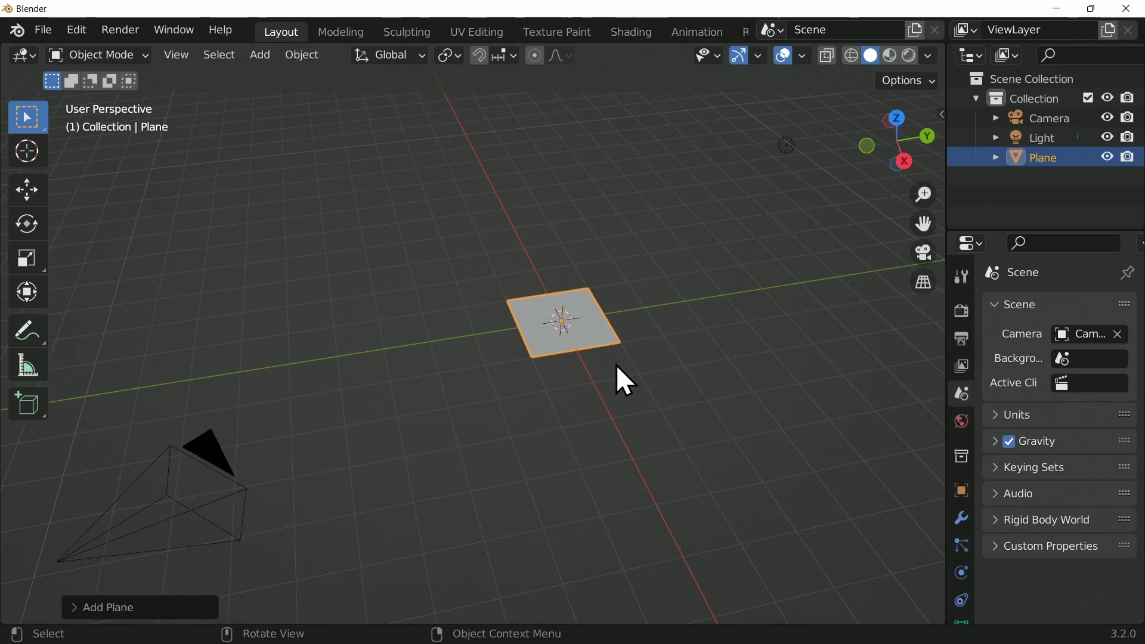
Search 'wra' in Preferences > Add-ons to confirm Node Wrangler is enabled, then close Preferences.
left_click(76, 30)
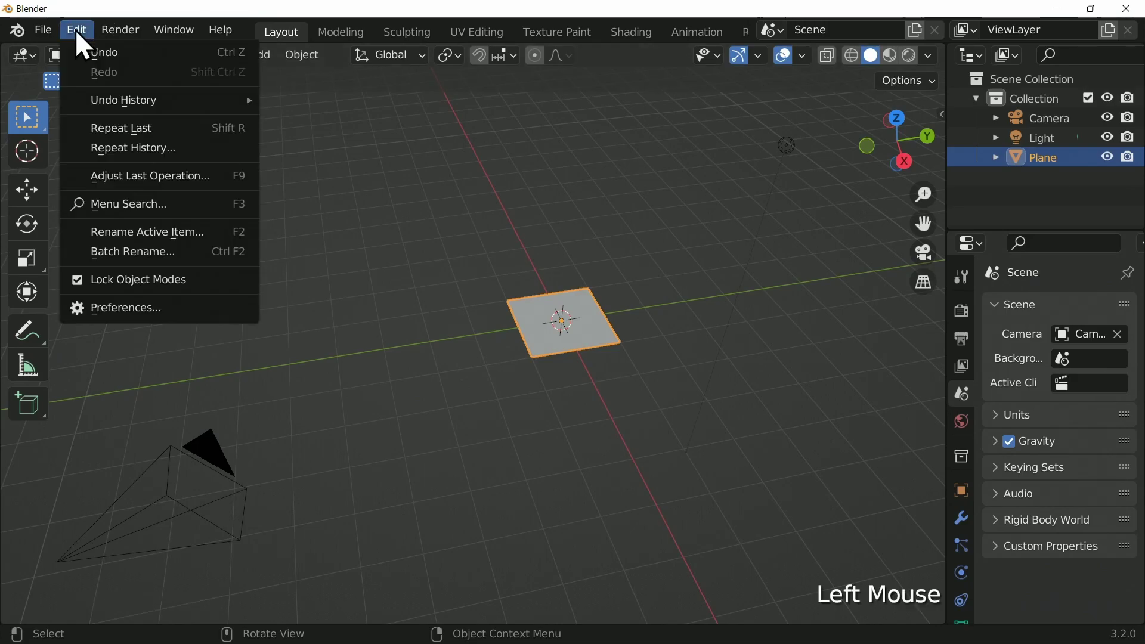
left_click(157, 310)
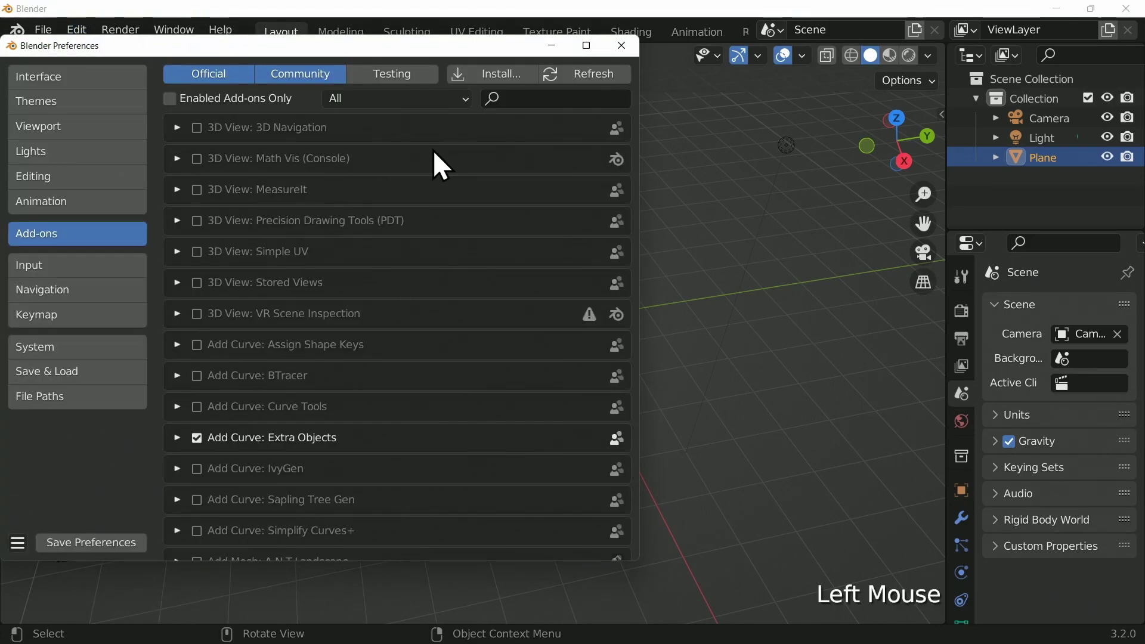
left_click(536, 99)
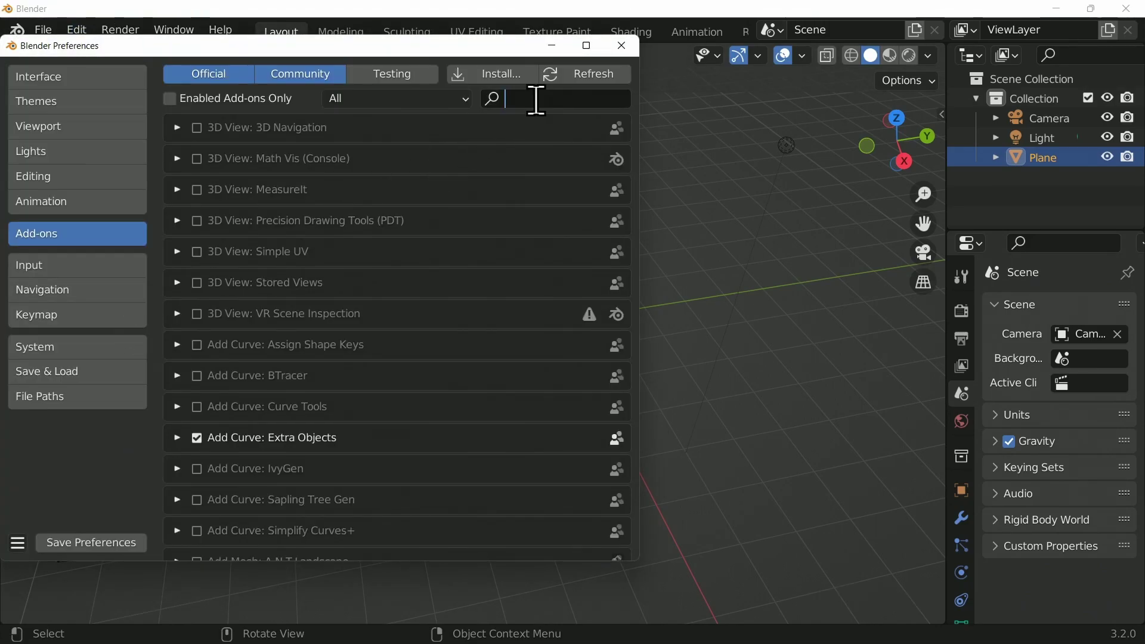
type("wrangle")
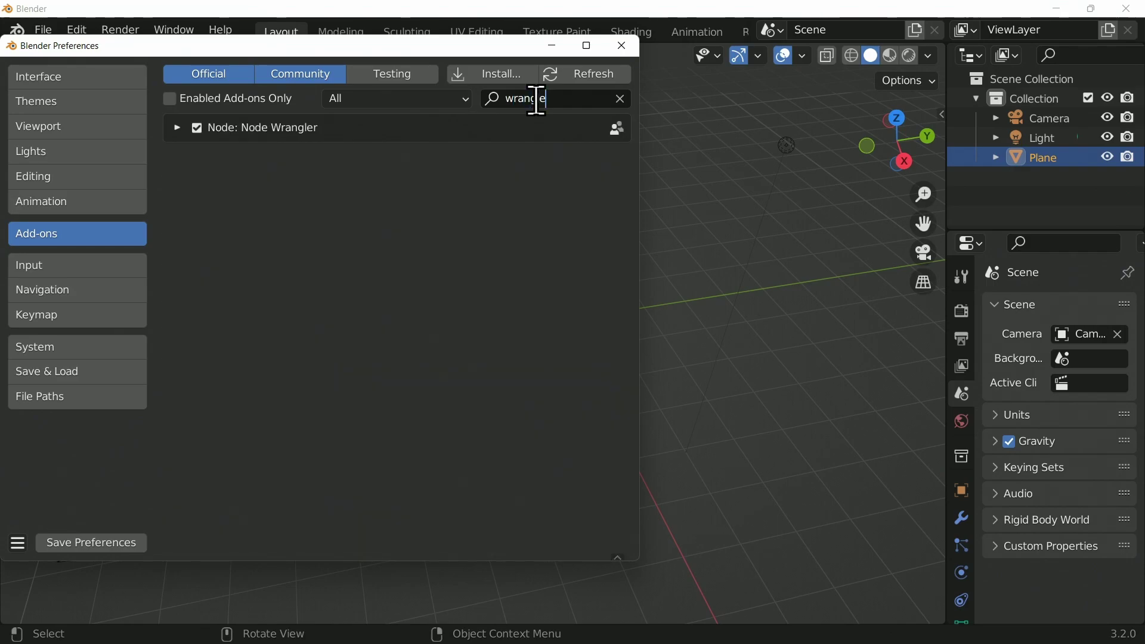
left_click(620, 48)
In the Shading workspace, give the plane a new material.
left_click(633, 33)
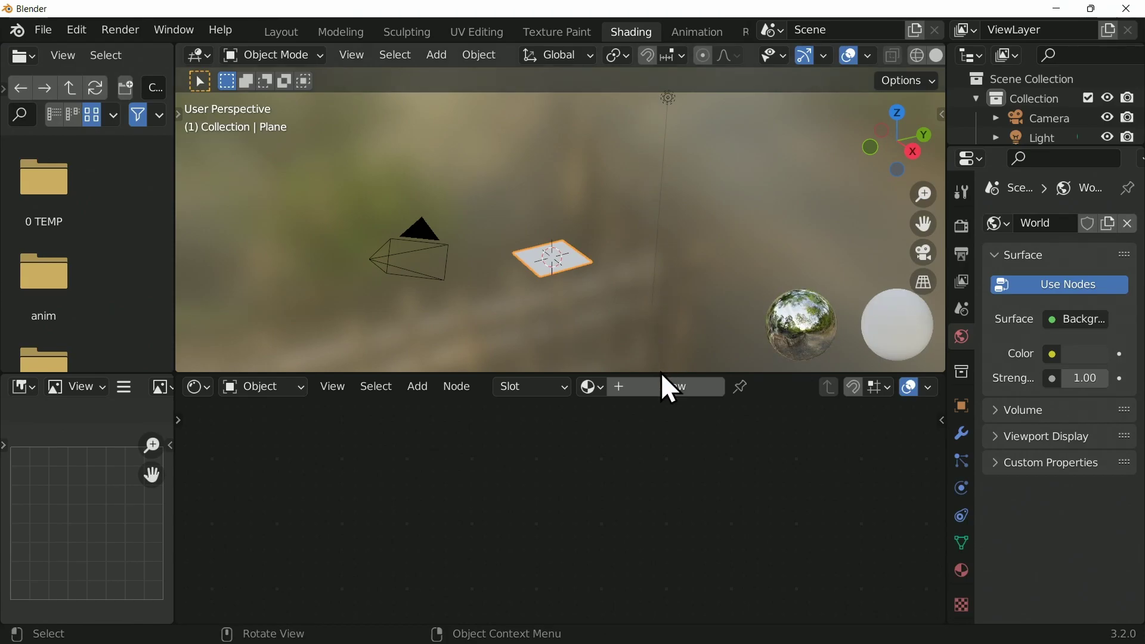
left_click(661, 389)
scroll(691, 470, "down", 6)
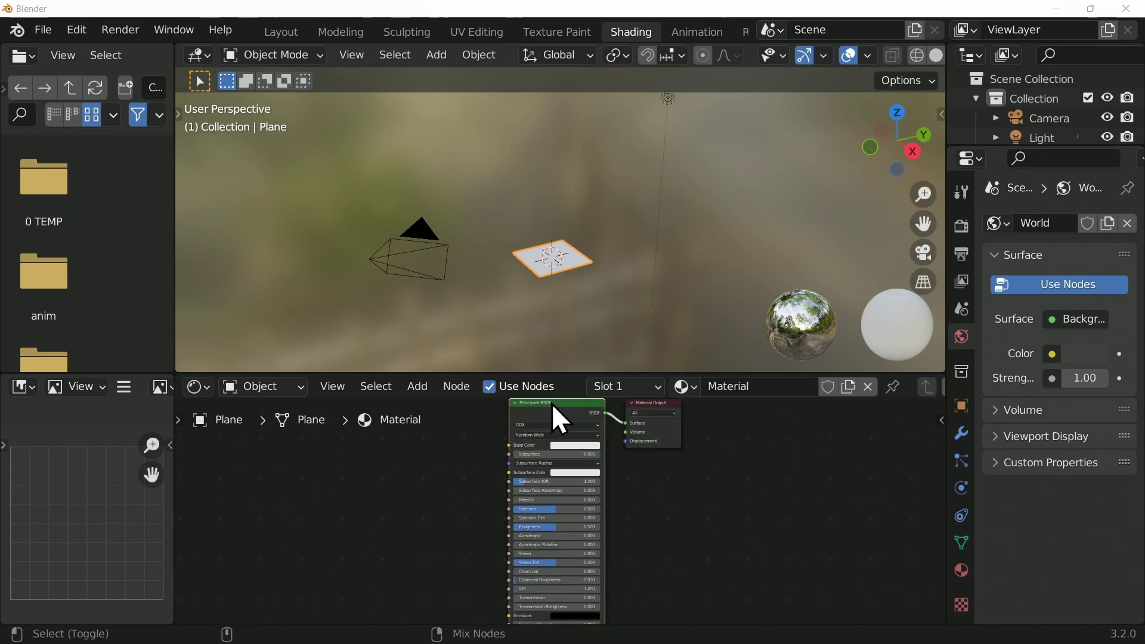
Load the five road .tif maps from Downloads via Principled Texture Setup (Ctrl+Shift+T).
key("ctrl+shift+t")
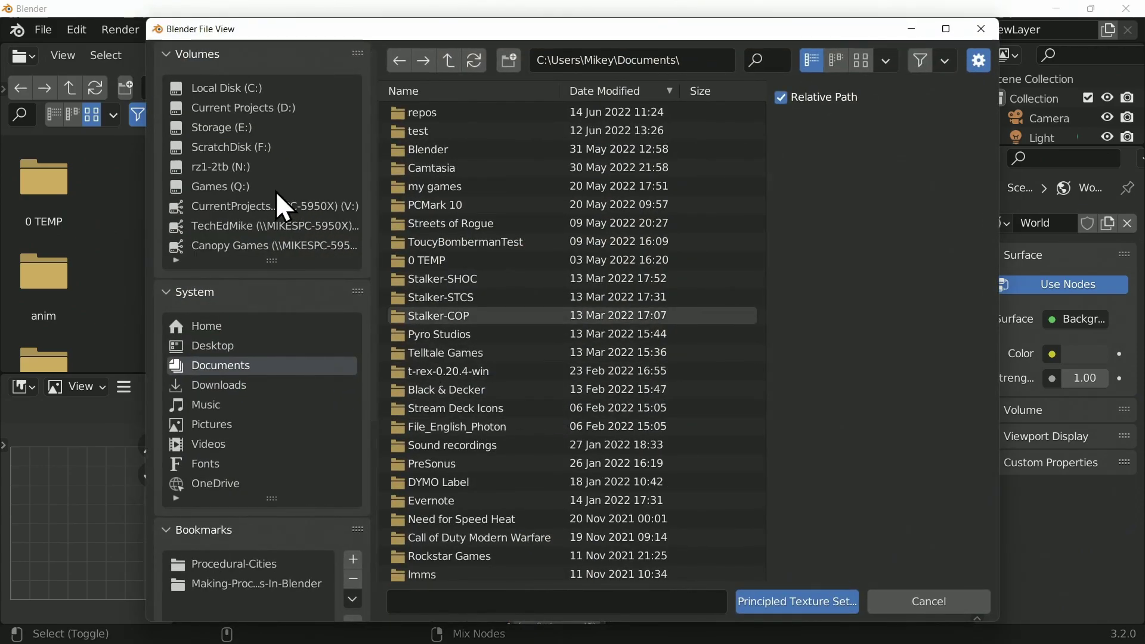
left_click(225, 387)
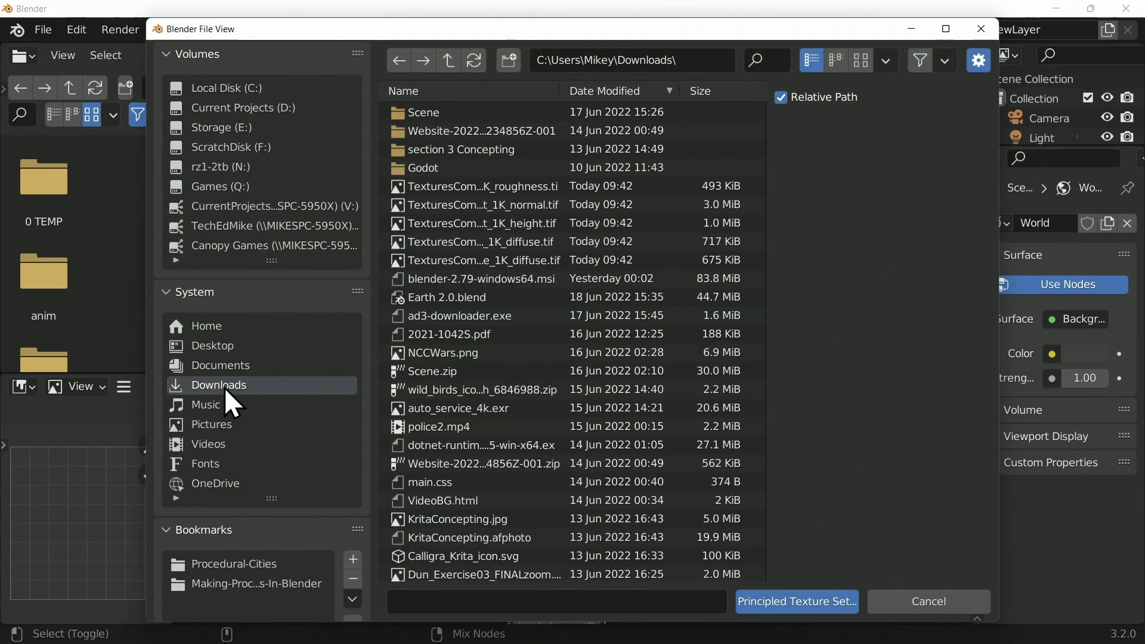
left_click(554, 186)
left_click(541, 261, "shift")
left_click(799, 603)
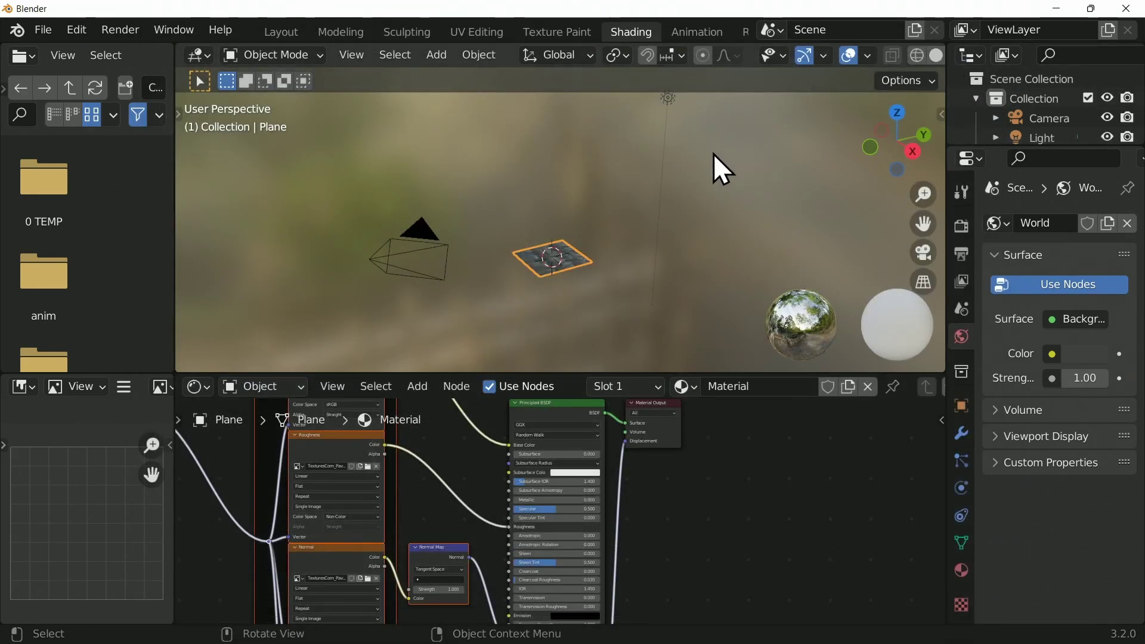
Set the Normal Map Strength to 0.650 and the Displacement node's Scale to 0.250.
scroll(604, 297, "up", 5)
middle_click_drag(641, 234, 645, 205)
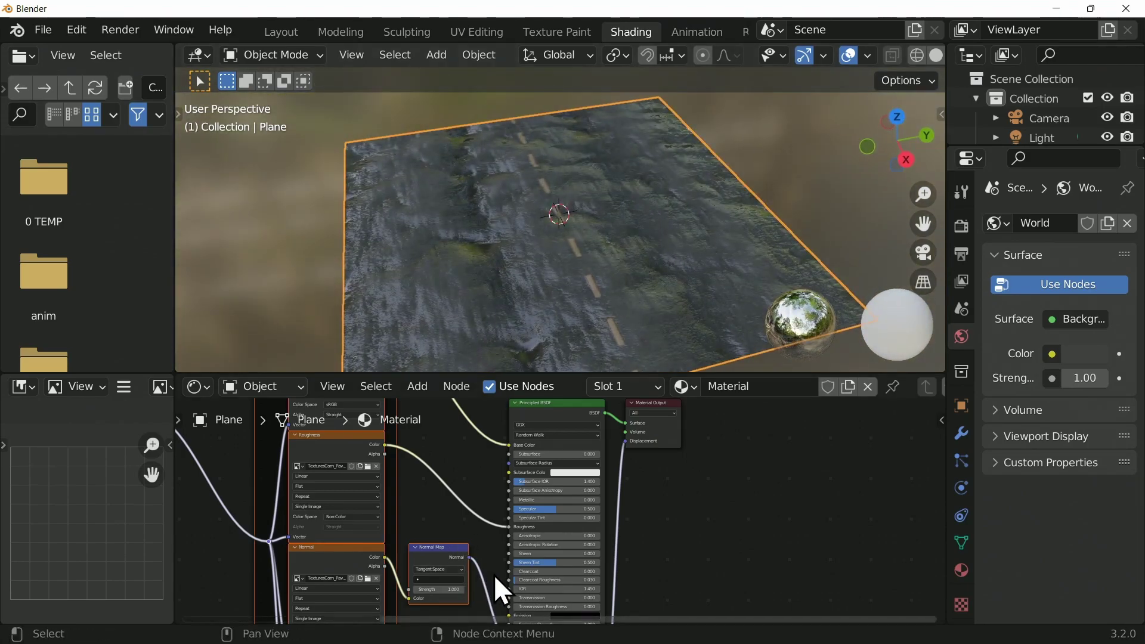
scroll(557, 520, "up", 2)
middle_click_drag(557, 519, 613, 621)
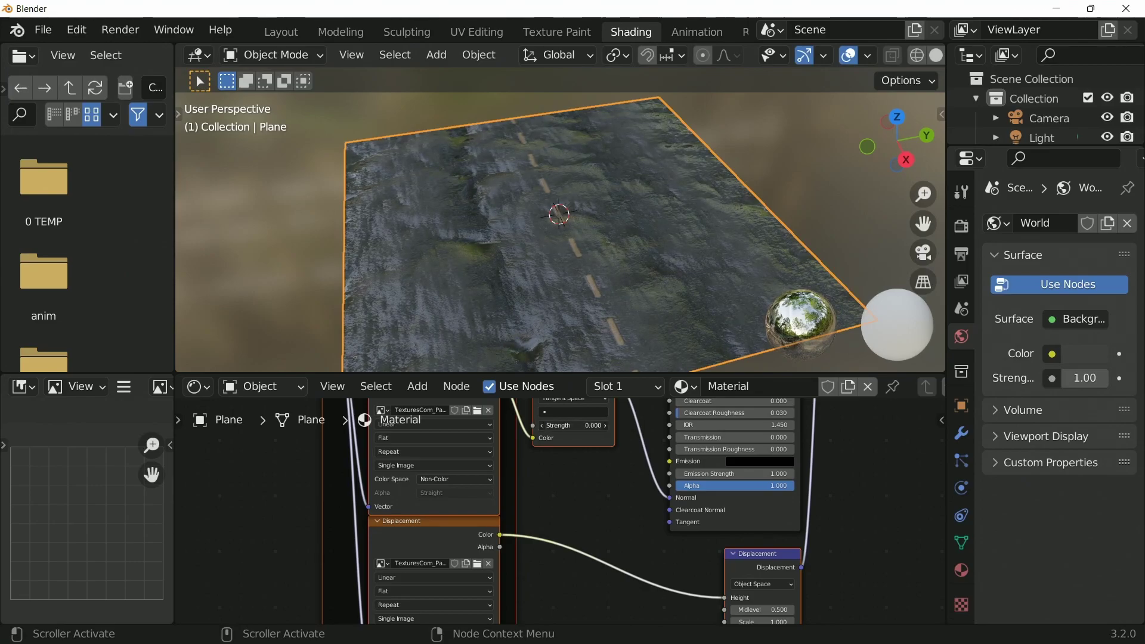
left_click_drag(572, 425, 597, 425)
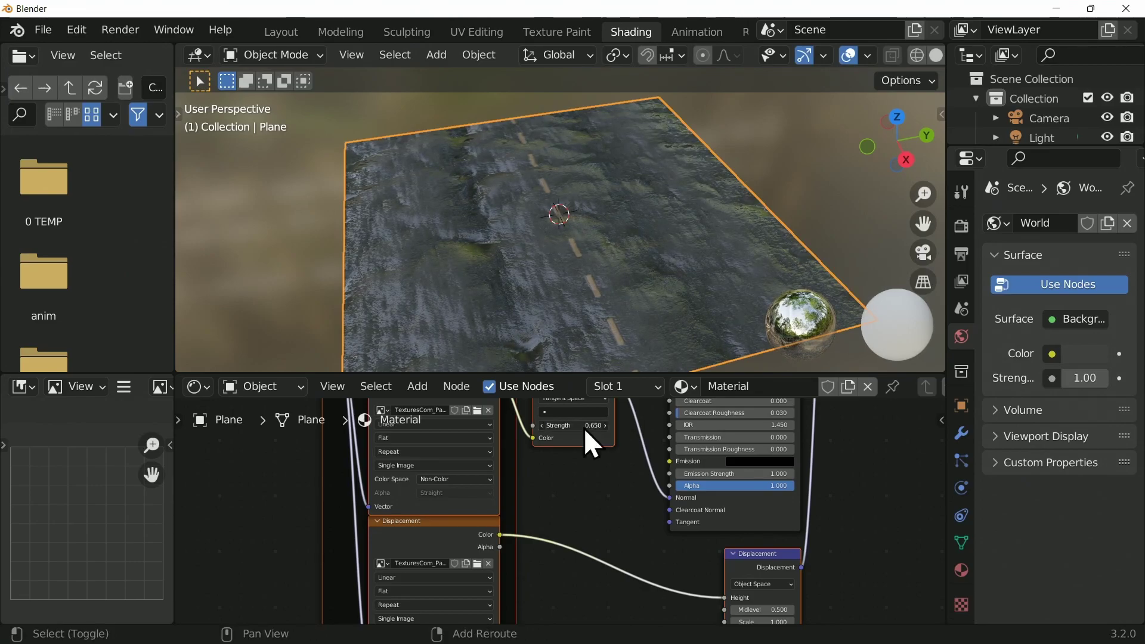
middle_click_drag(855, 524, 756, 456)
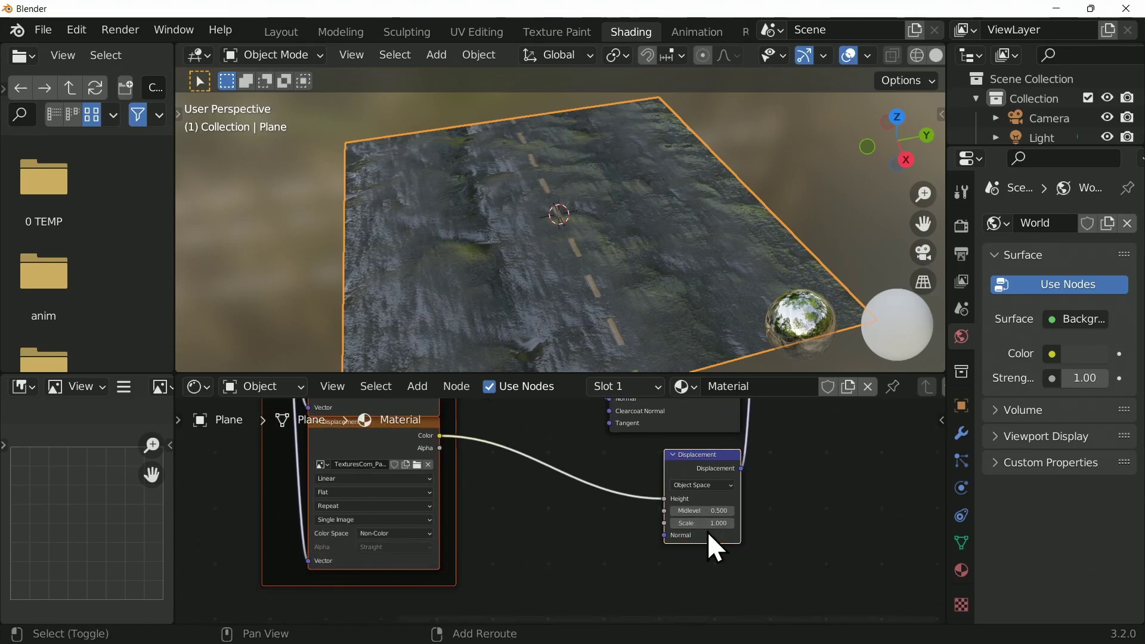
left_click_drag(707, 524, 640, 524)
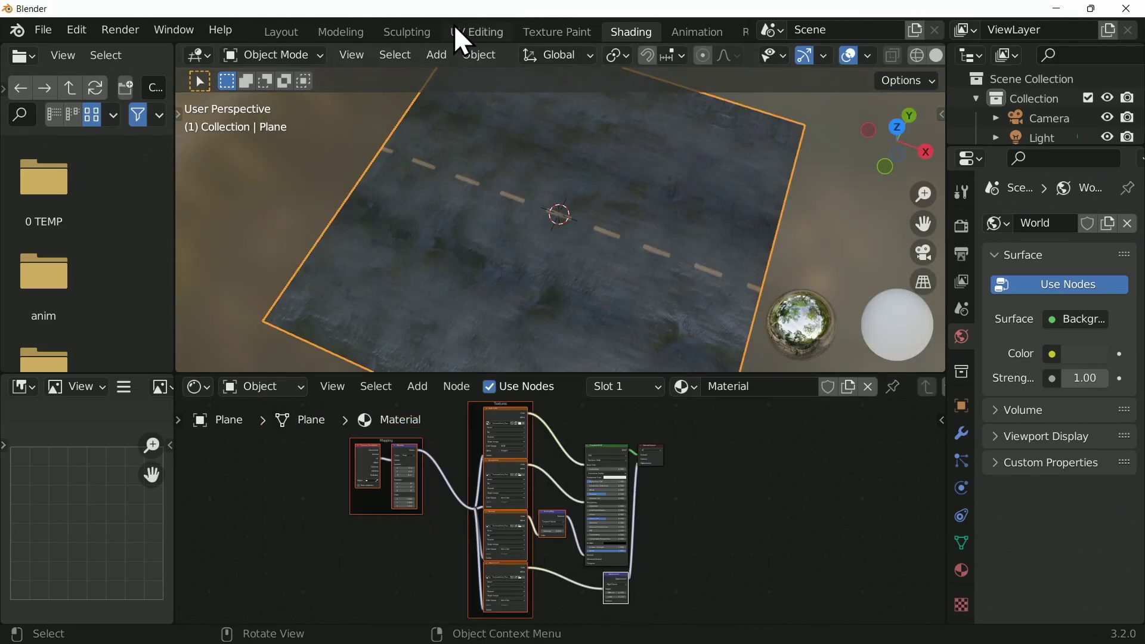
Show the yellow diffuse texture in the UV Editor and scale the whole UV face to 0.5 along X.
left_click(456, 30)
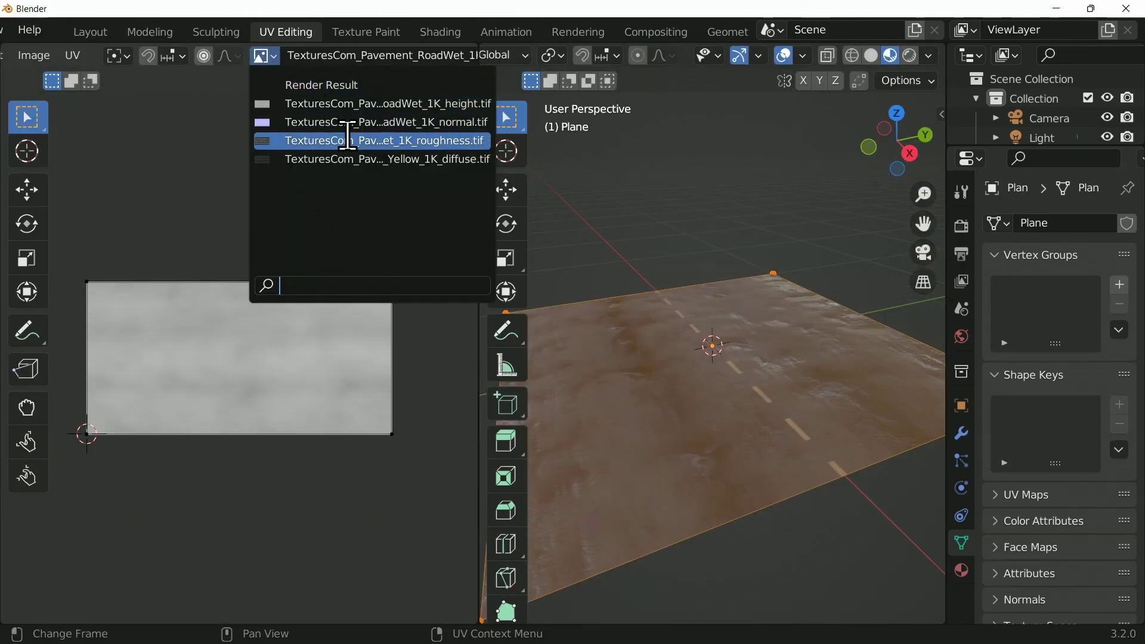
left_click(357, 160)
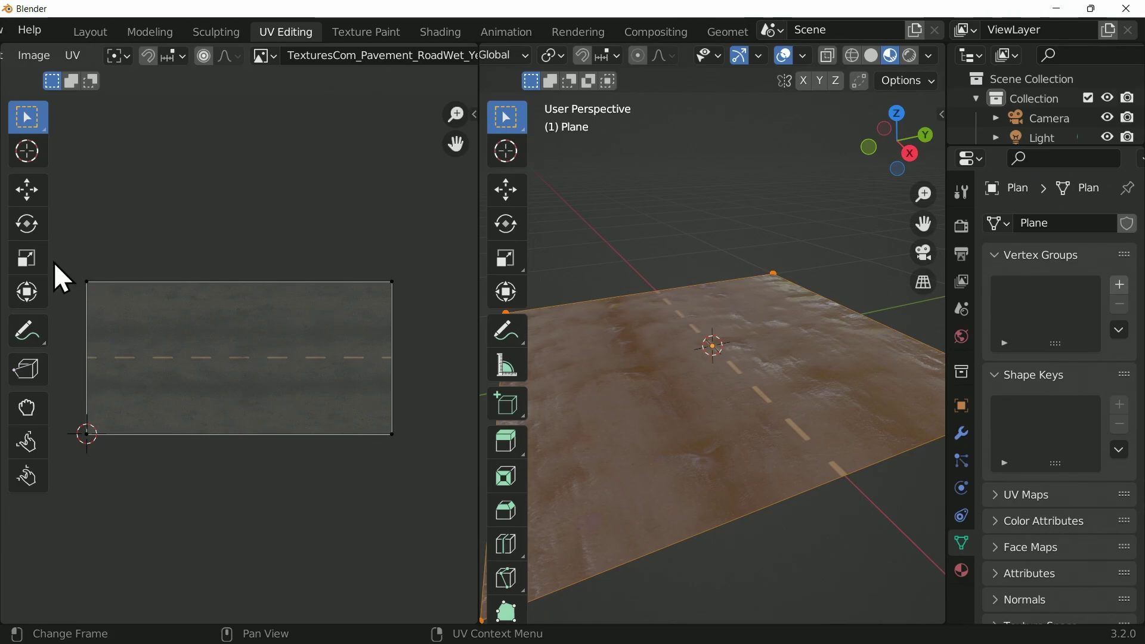
left_click_drag(54, 263, 417, 524)
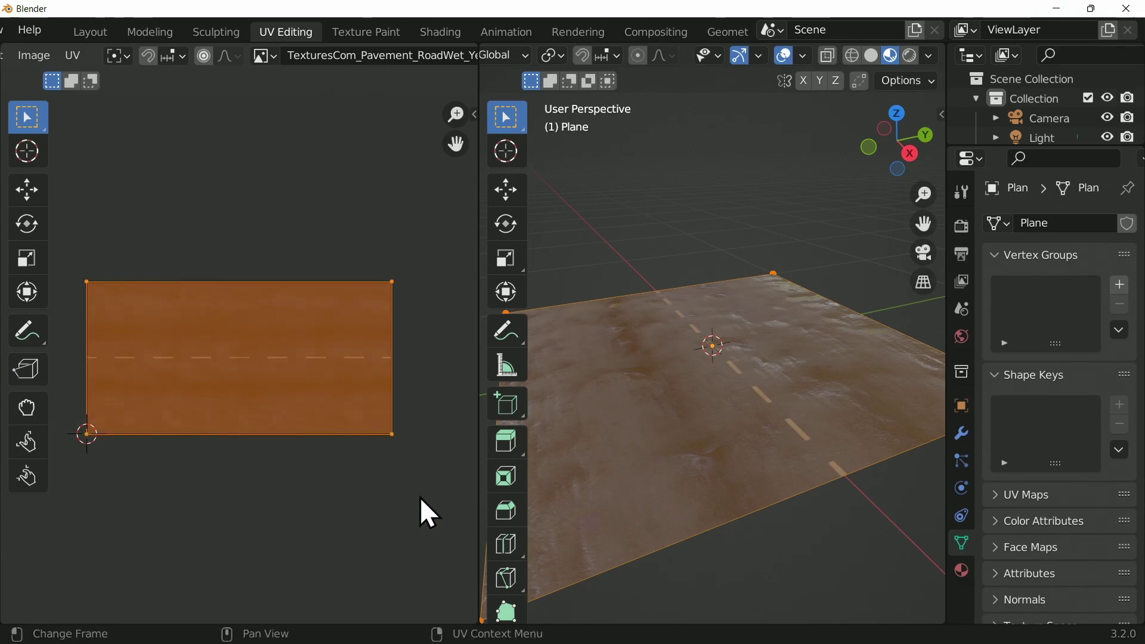
type("s.5")
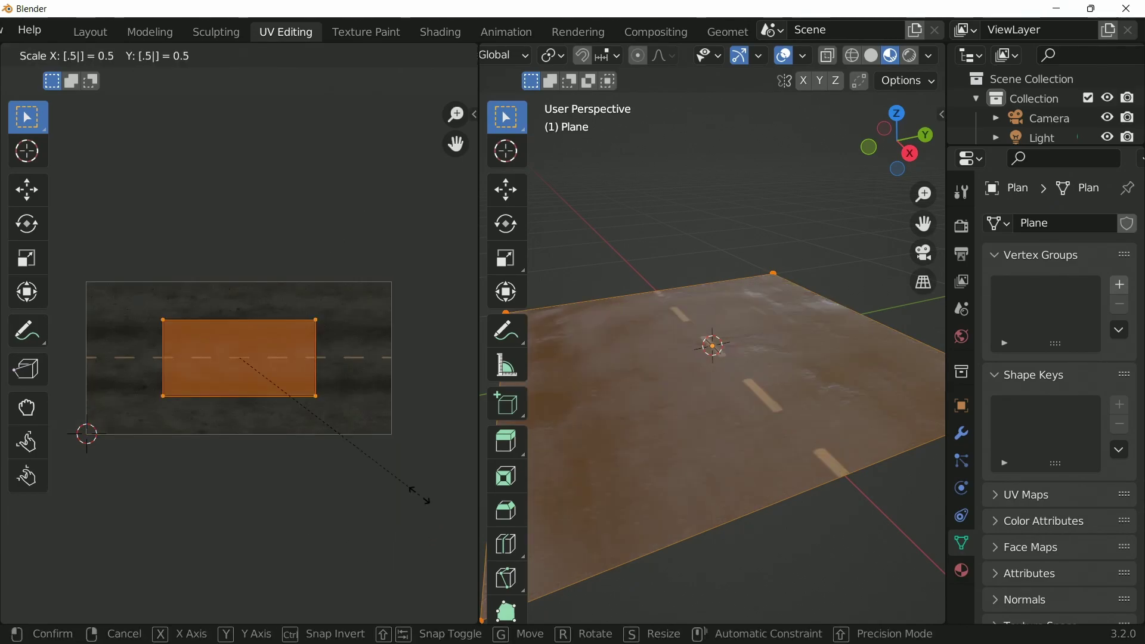
type("x")
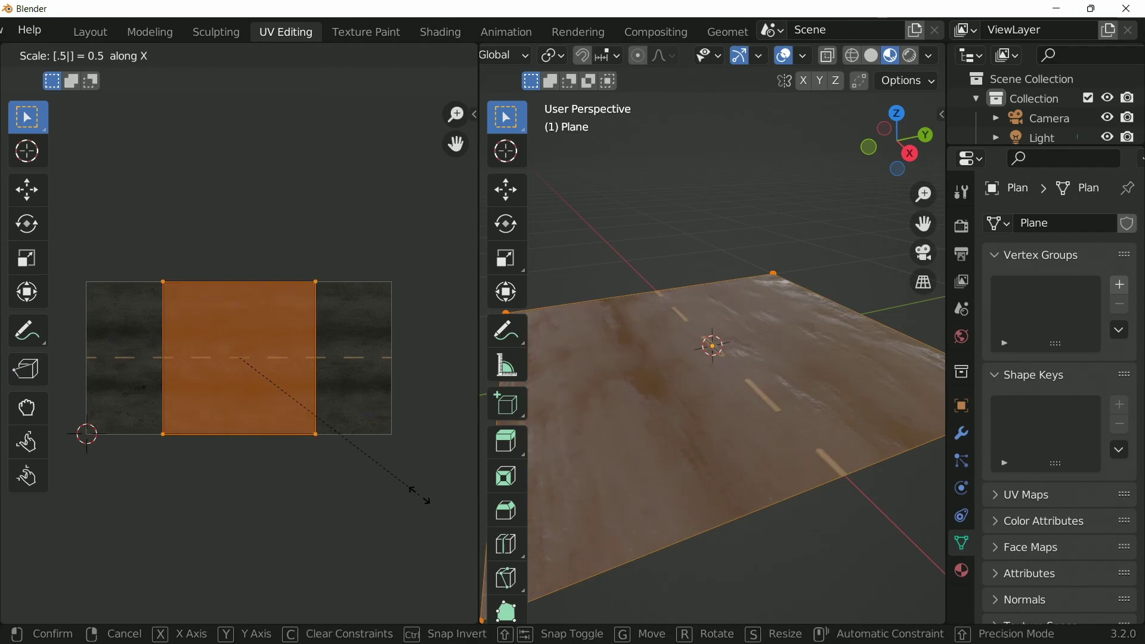
key("Return")
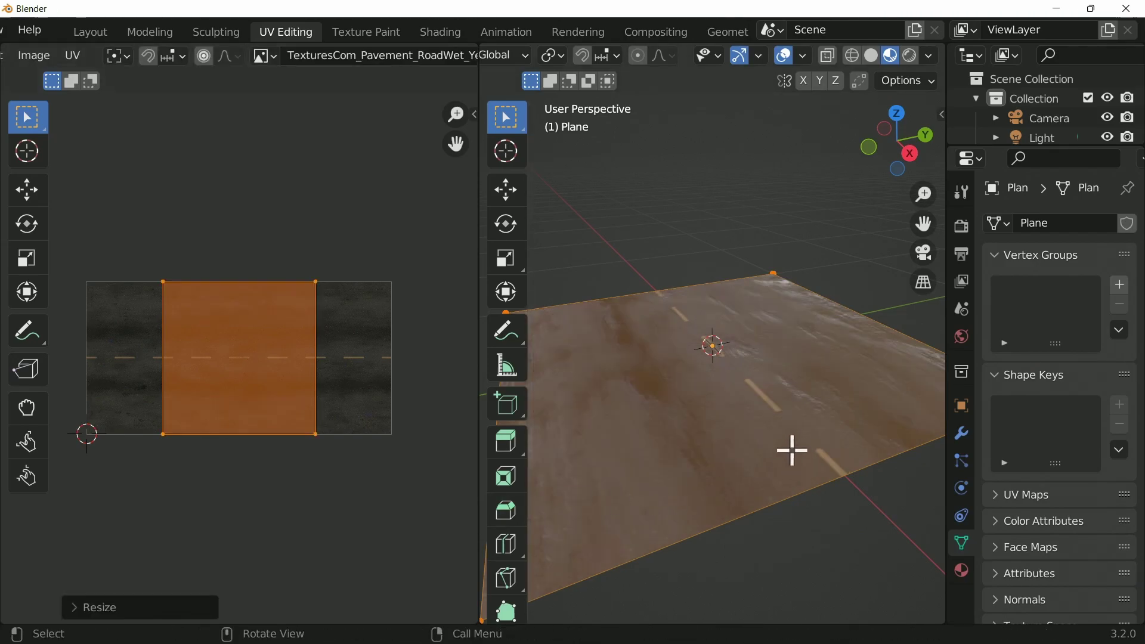
Return the plane to Object Mode and orbit to view the shorter road stretch.
scroll(718, 288, "down", 5)
key("Tab")
middle_click_drag(685, 340, 809, 435)
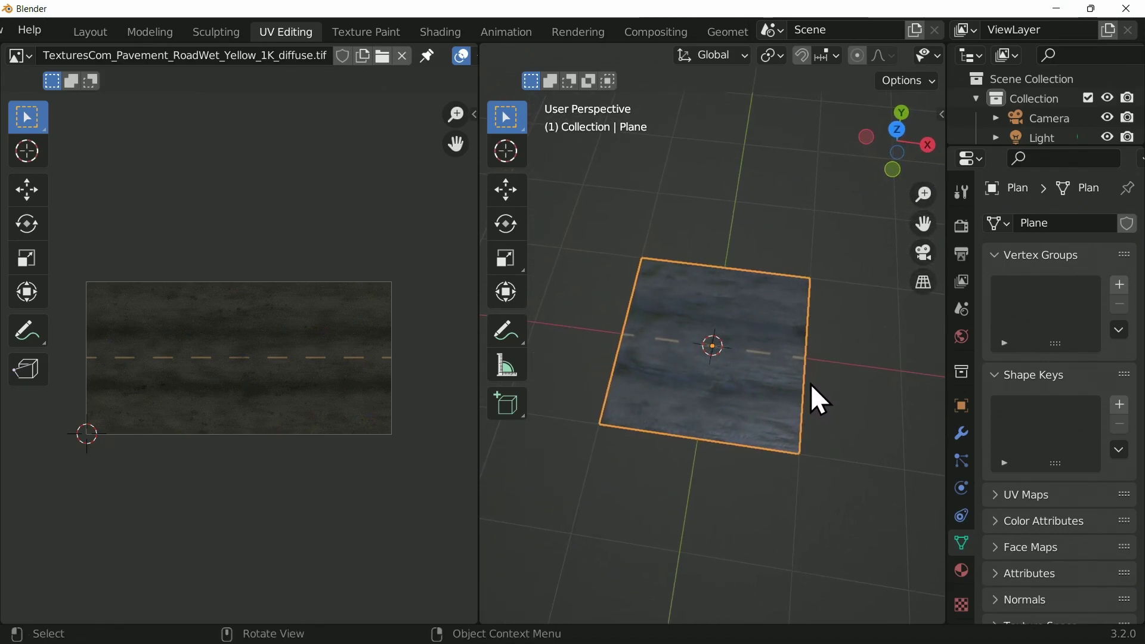
From top view in Edit Mode, stretch the plane along X into a long road strip, then back to Object Mode.
key("Tab")
key("KP_7")
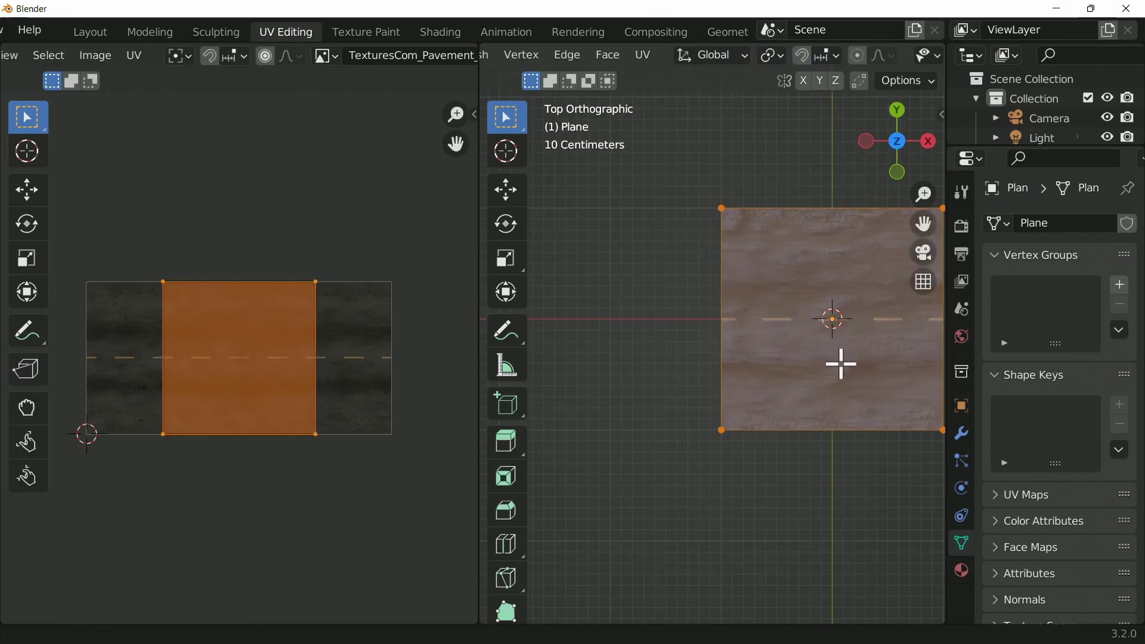
middle_click_drag(839, 360, 700, 340, "shift")
middle_click_drag(567, 391, 674, 199)
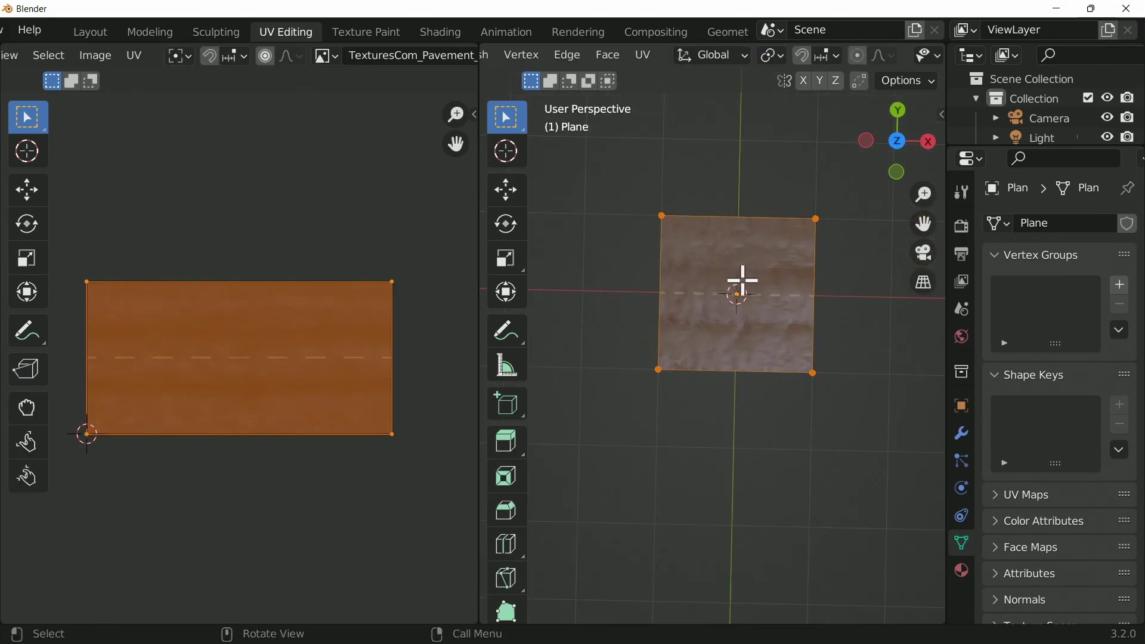
key("s")
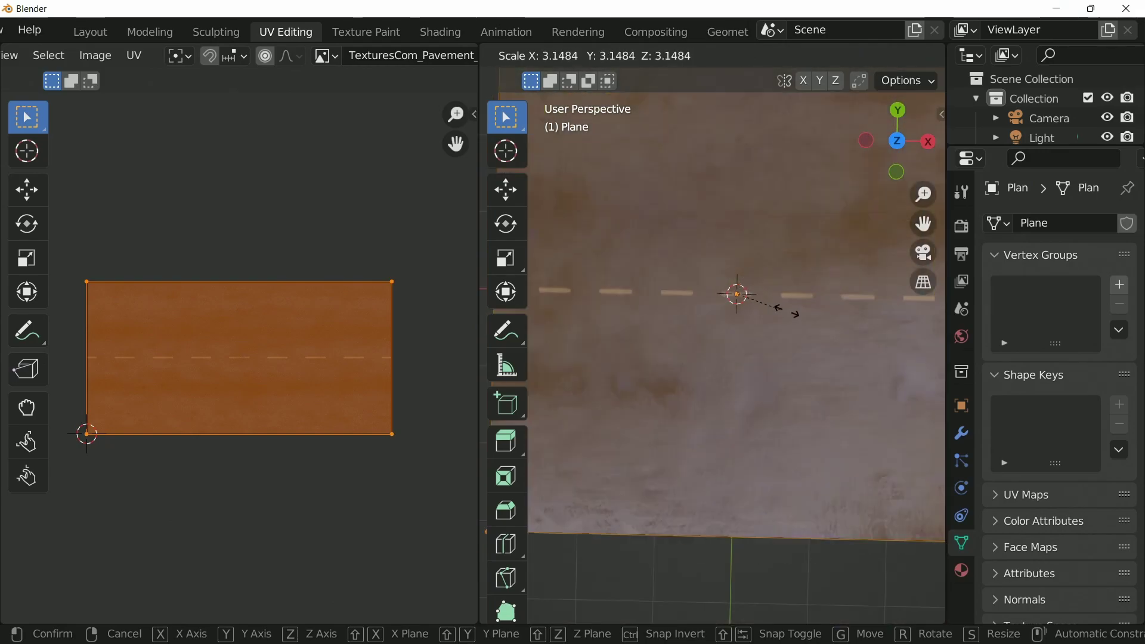
key("x")
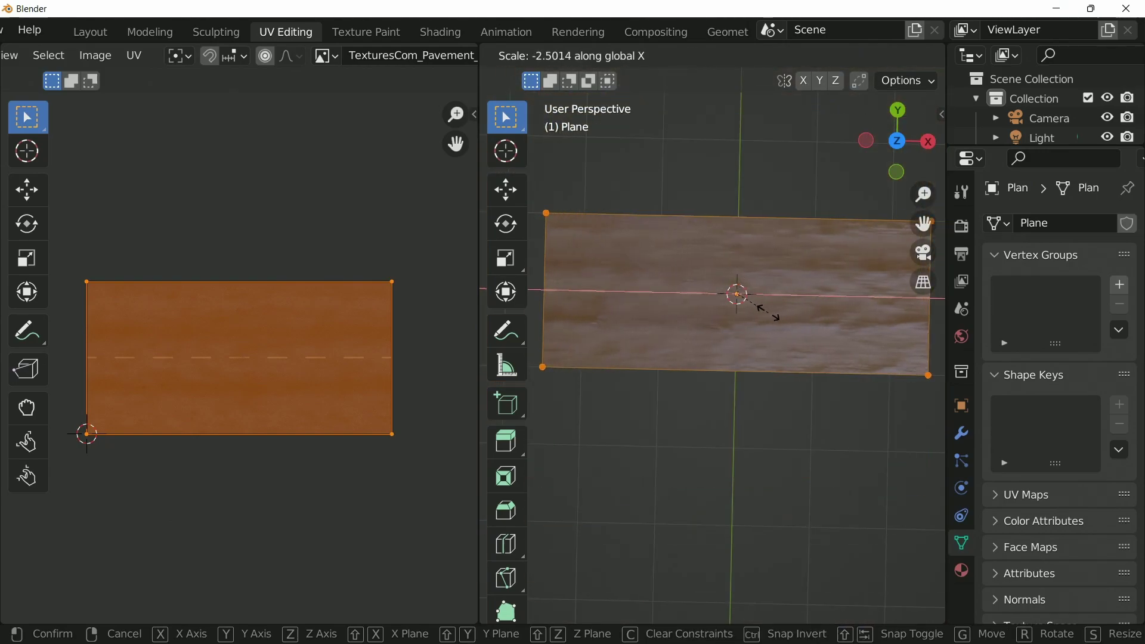
left_click(770, 313)
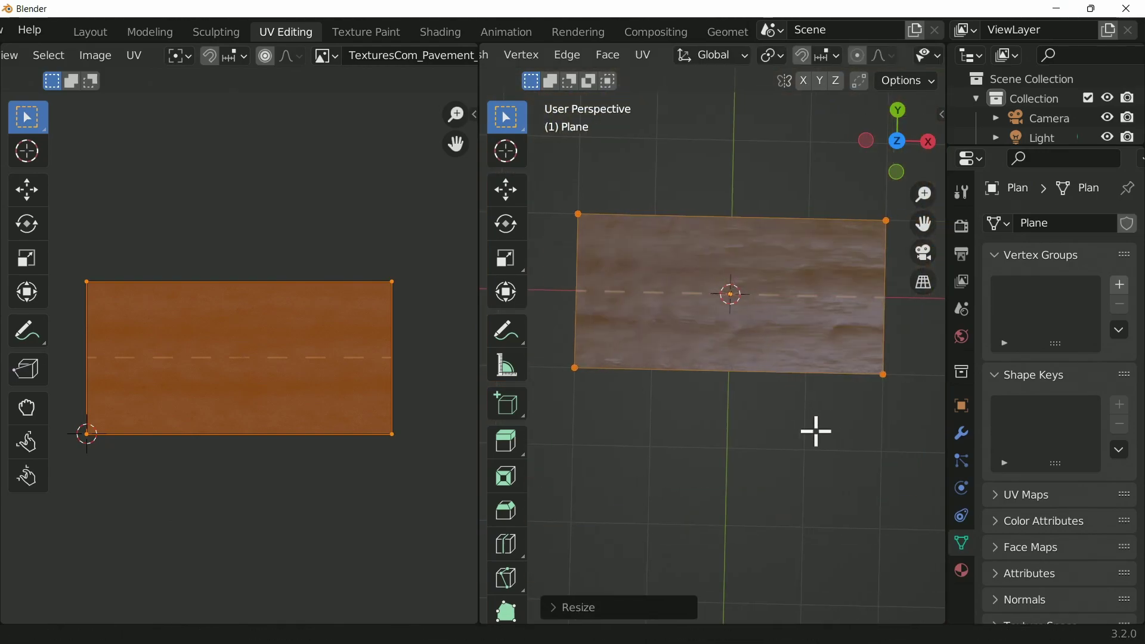
key("Tab")
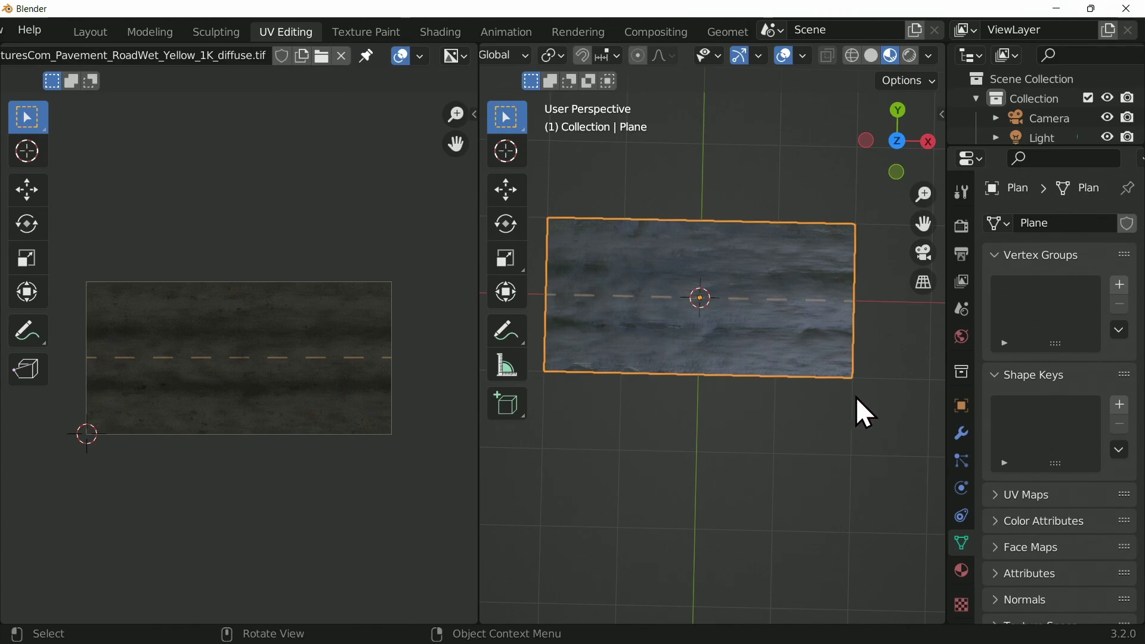
middle_click_drag(856, 396, 650, 407)
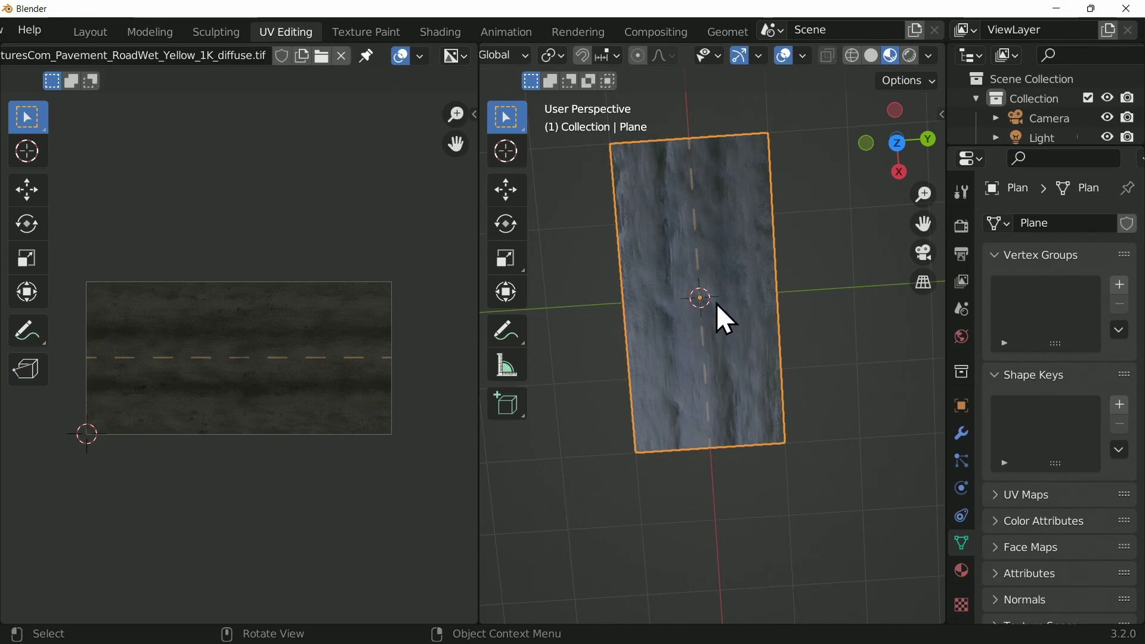
Orbit the view and display the plane's empty modifier stack in the Modifiers tab.
mouse_move(813, 374)
middle_mouse_down()
mouse_move(788, 295)
mouse_move(868, 266)
mouse_move(808, 362)
middle_mouse_up()
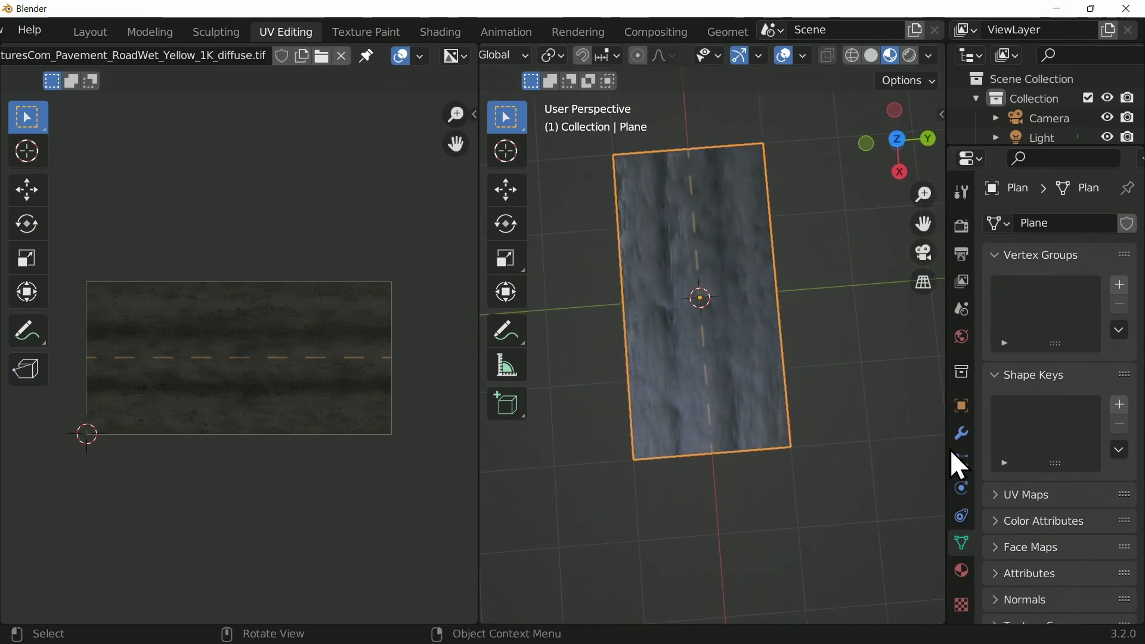
left_click(961, 434)
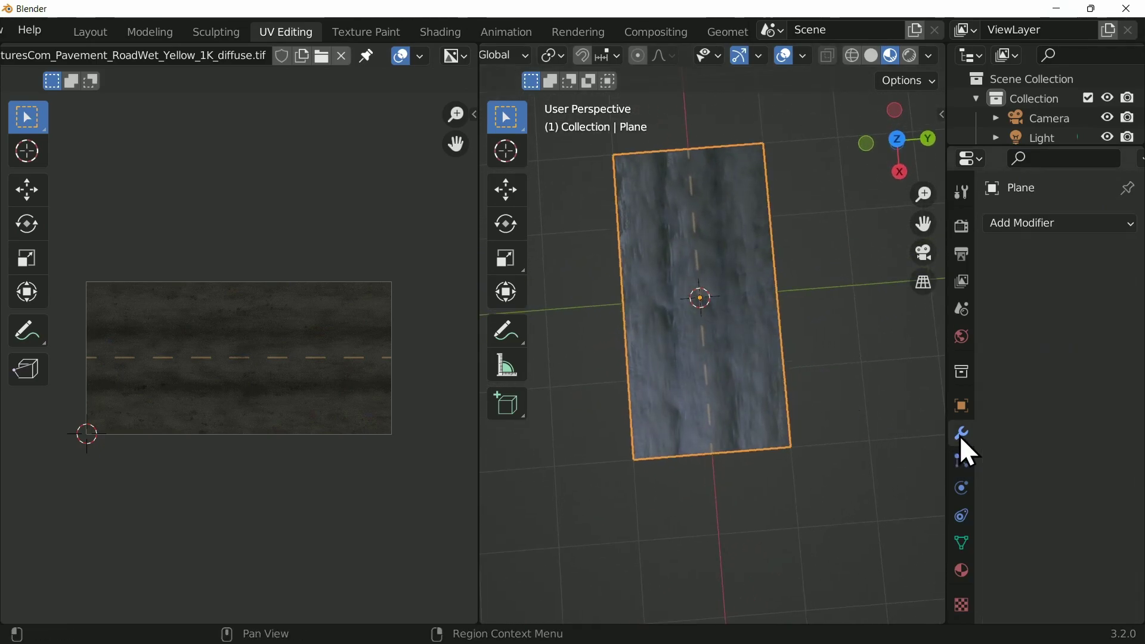
Add a Simple Deform modifier in Bend mode with a 90° angle around the Z axis.
left_click(1032, 228)
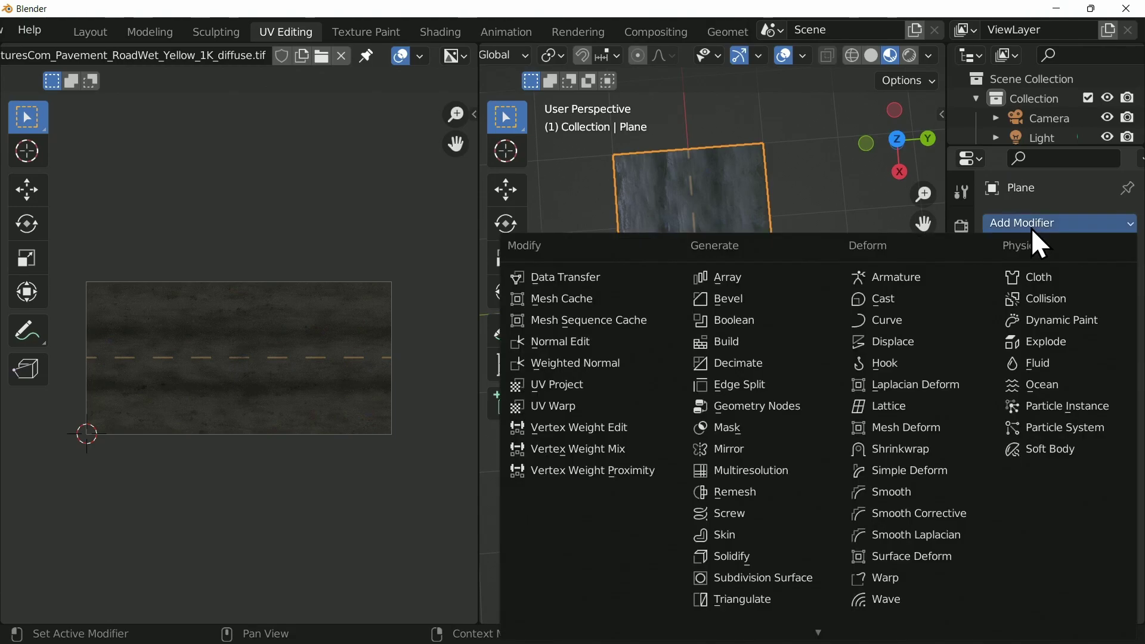
left_click(954, 477)
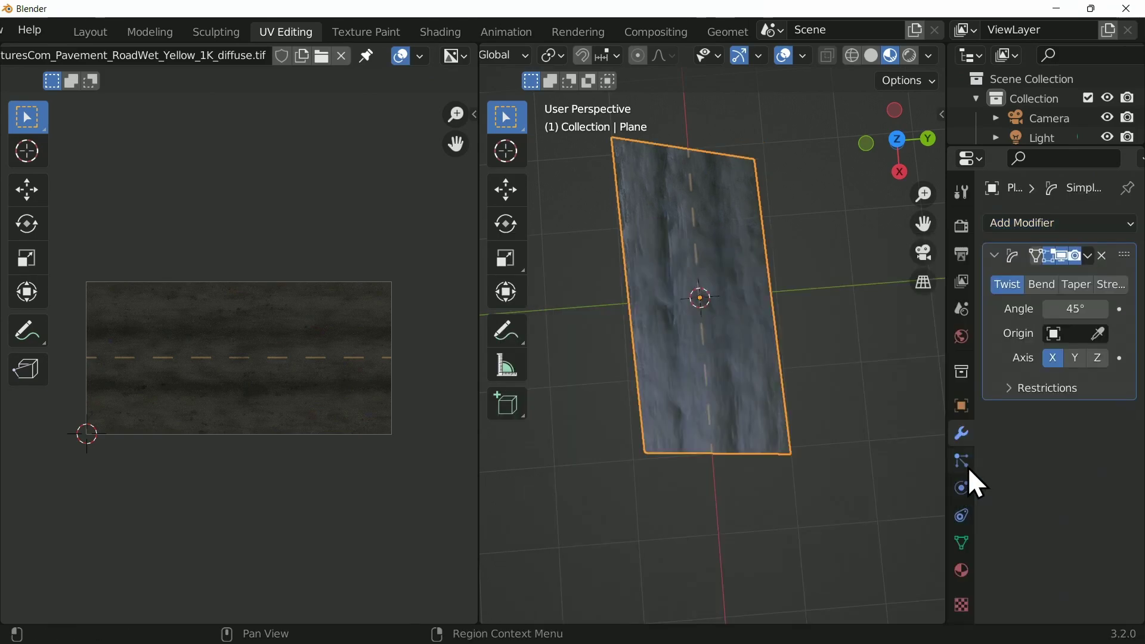
left_click(1095, 359)
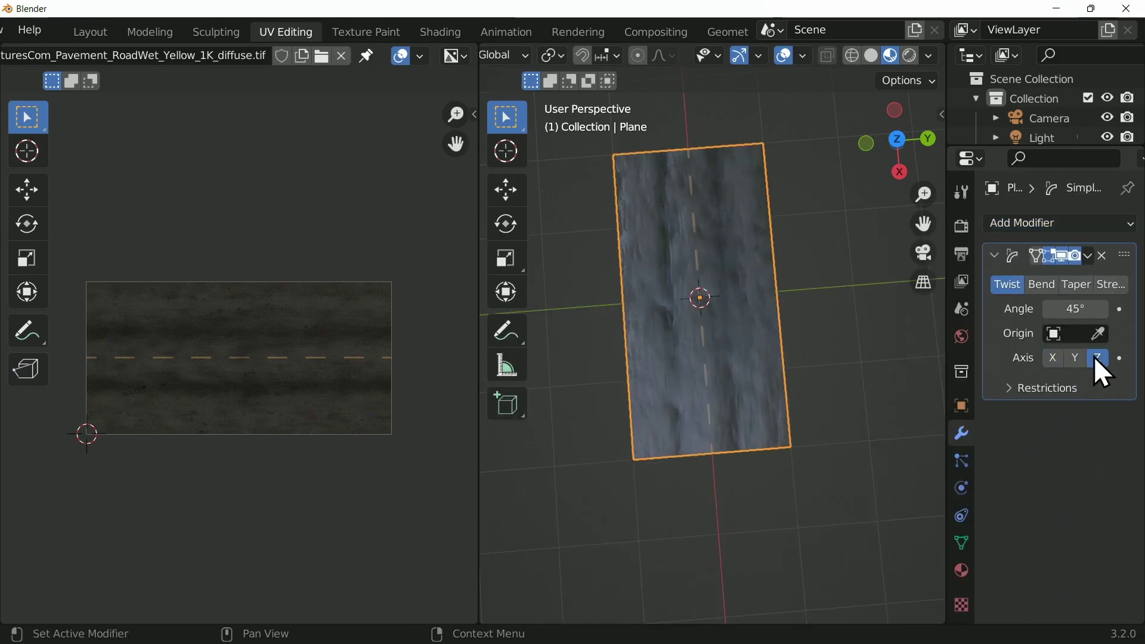
left_click(1071, 309)
type("90")
key("Return")
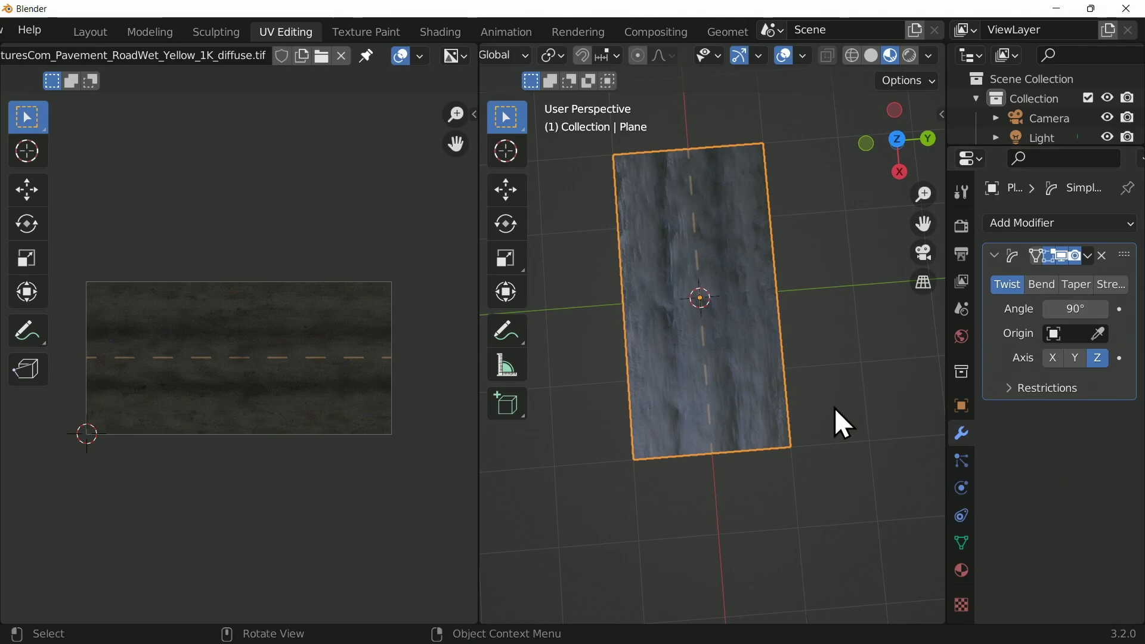
left_click(1055, 286)
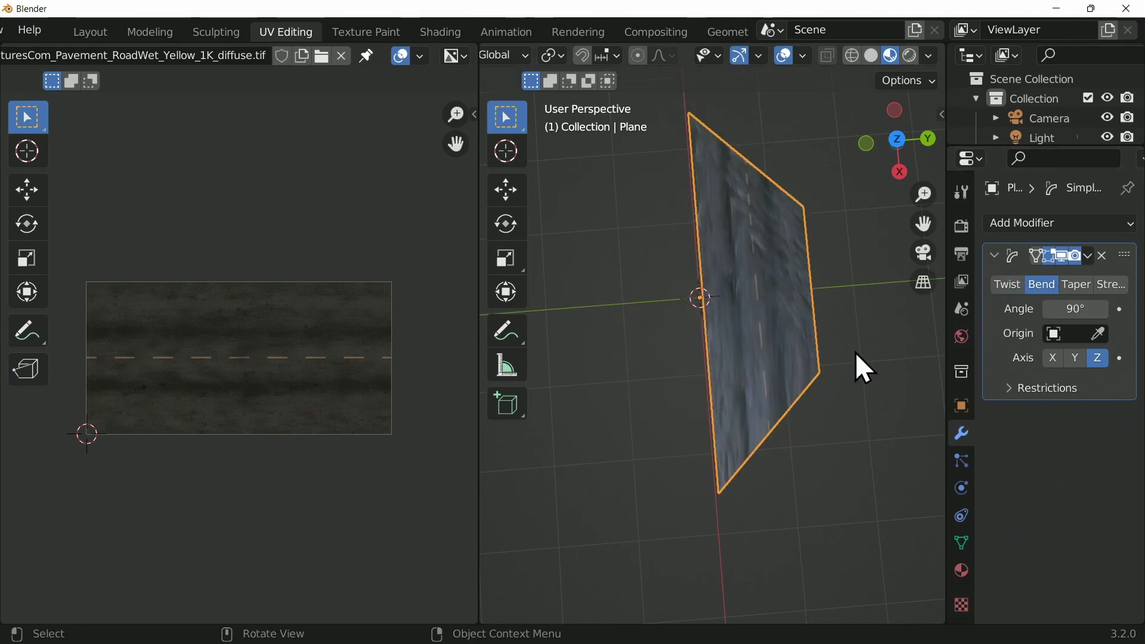
key("Tab")
Move the plane's mesh 2 m along X in Edit Mode.
key("g")
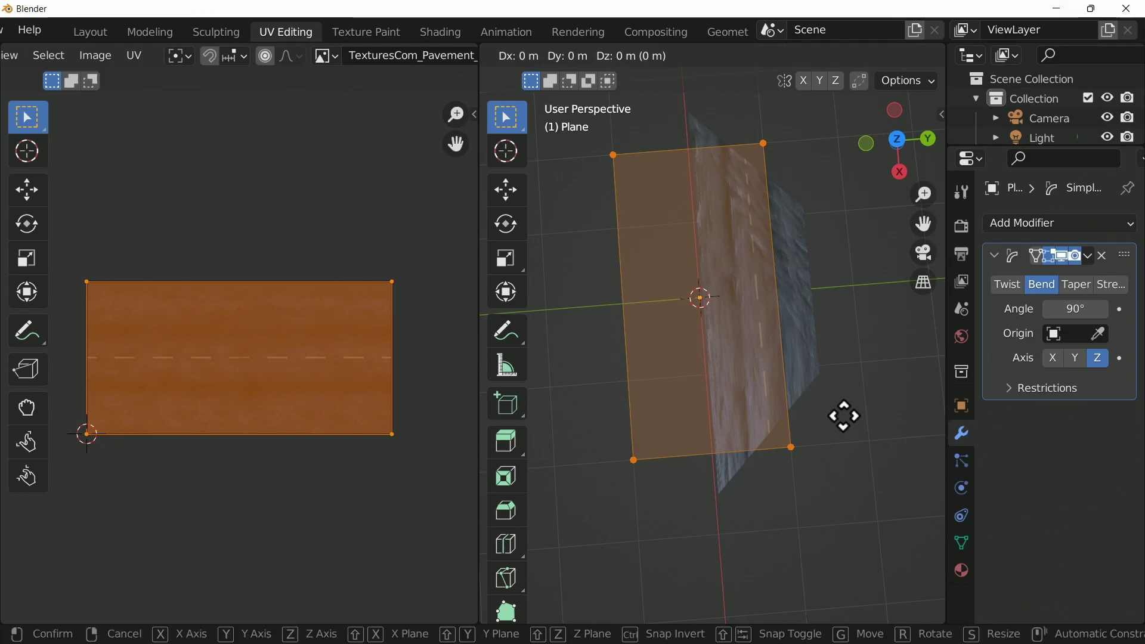
type("x")
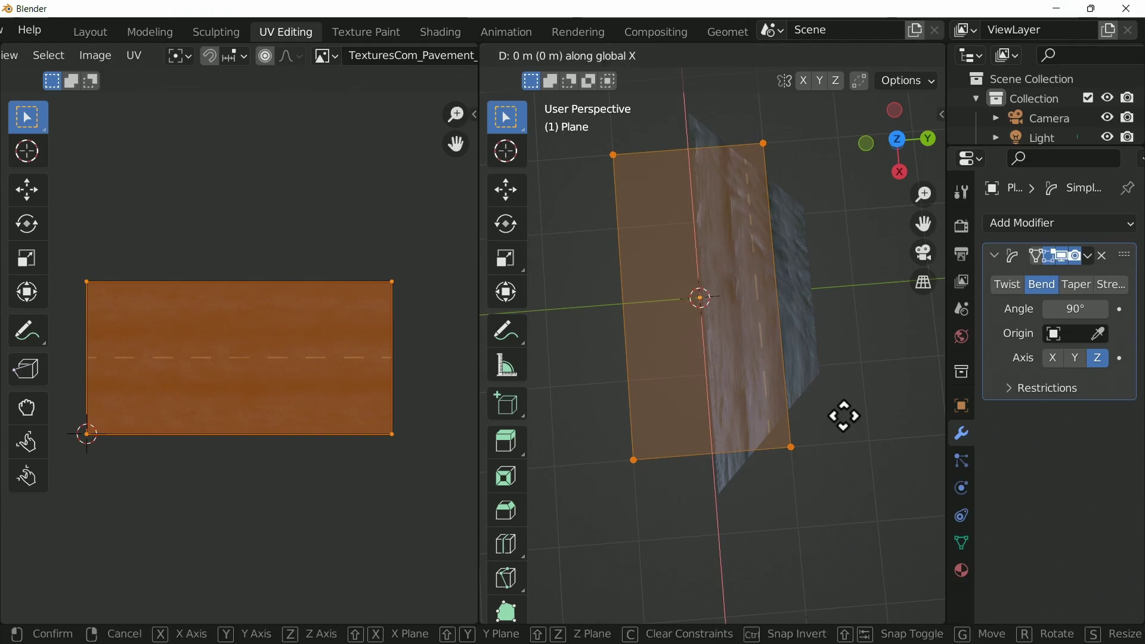
type("1")
key("BackSpace")
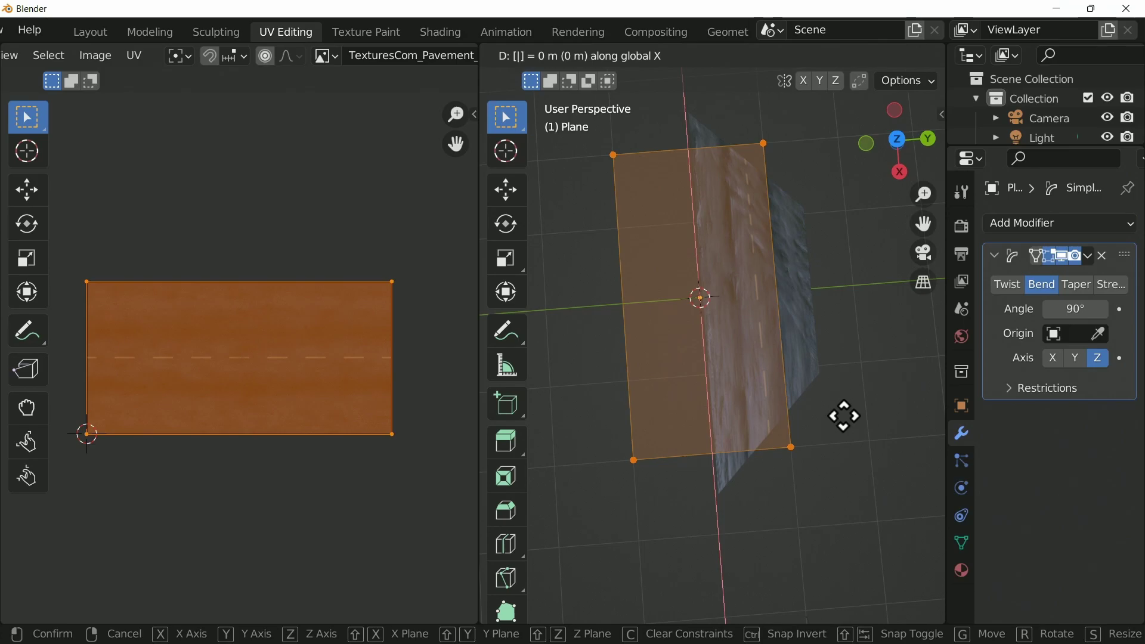
type("2")
key("Return")
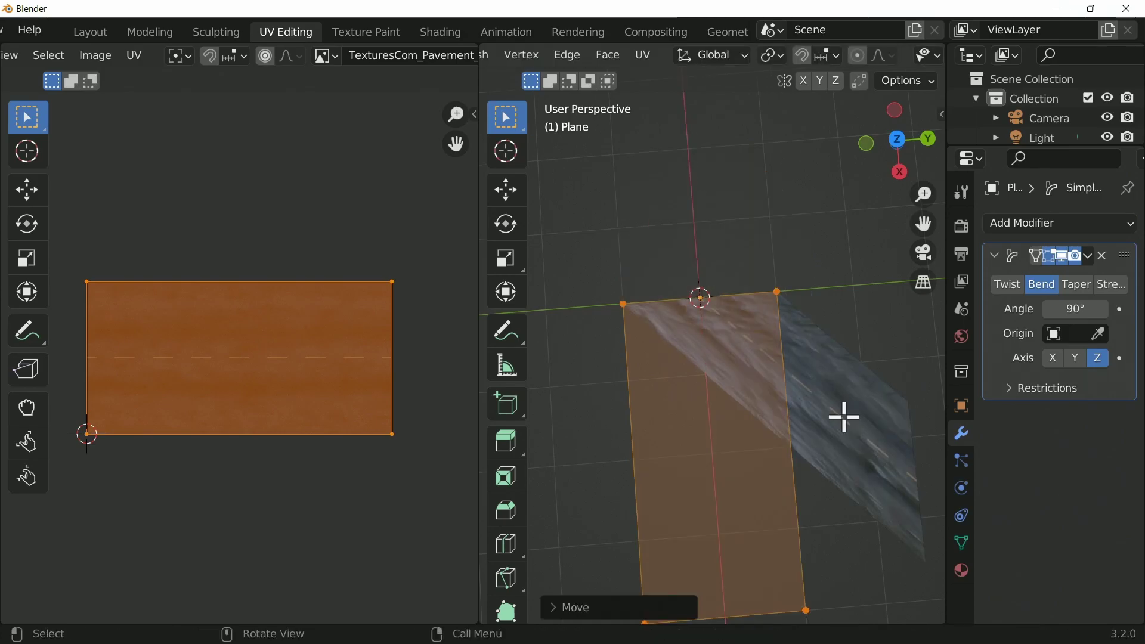
Return to Object Mode and view the bent road from Top Orthographic.
key("Tab")
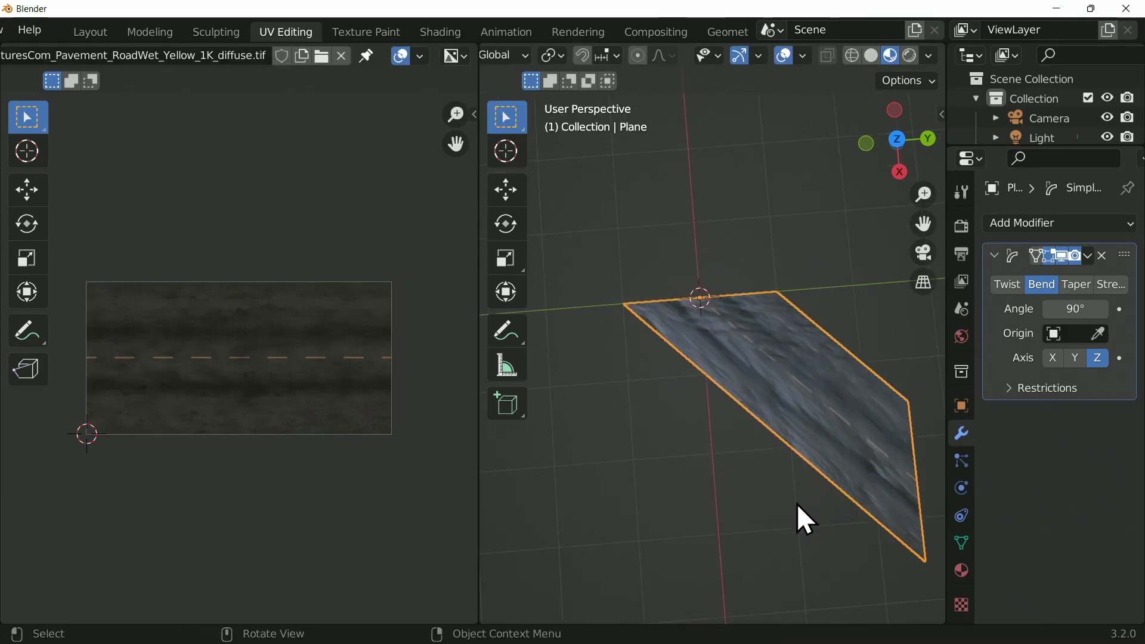
middle_click_drag(797, 506, 749, 422)
key("KP_5")
key("KP_7")
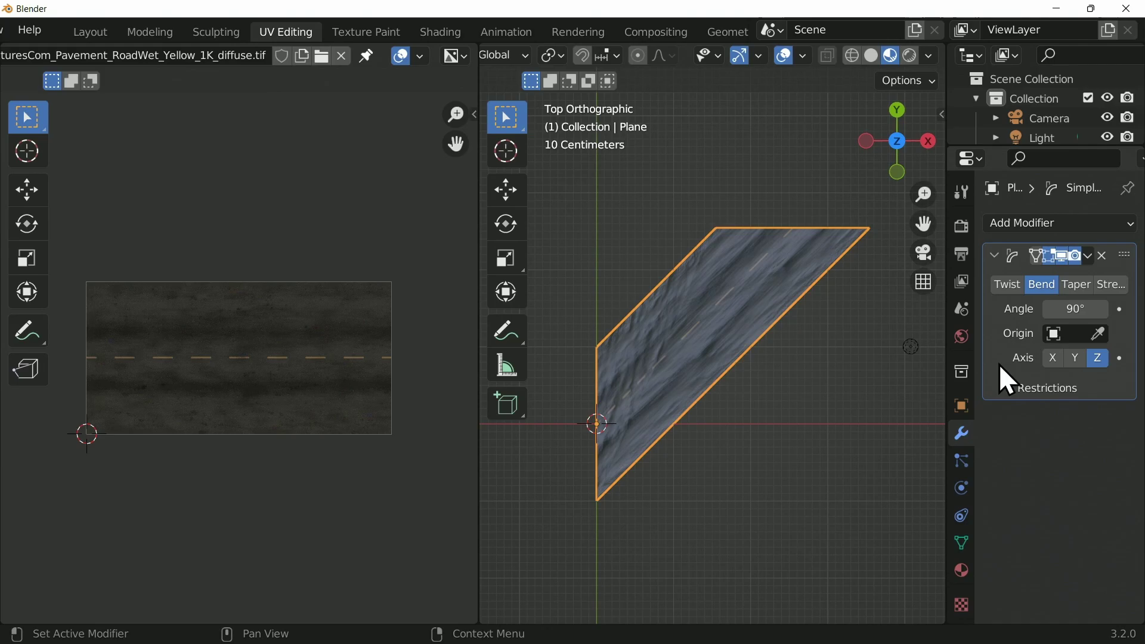
Add a Subdivision Surface modifier and move it above Simple Deform in the stack.
left_click(1080, 224)
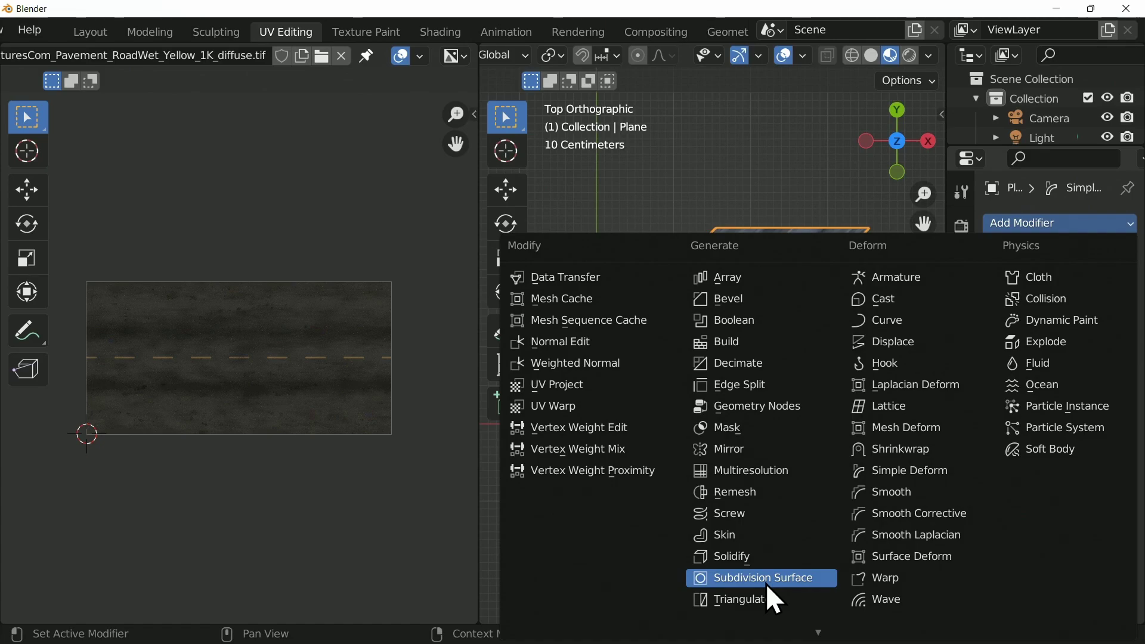
left_click(832, 579)
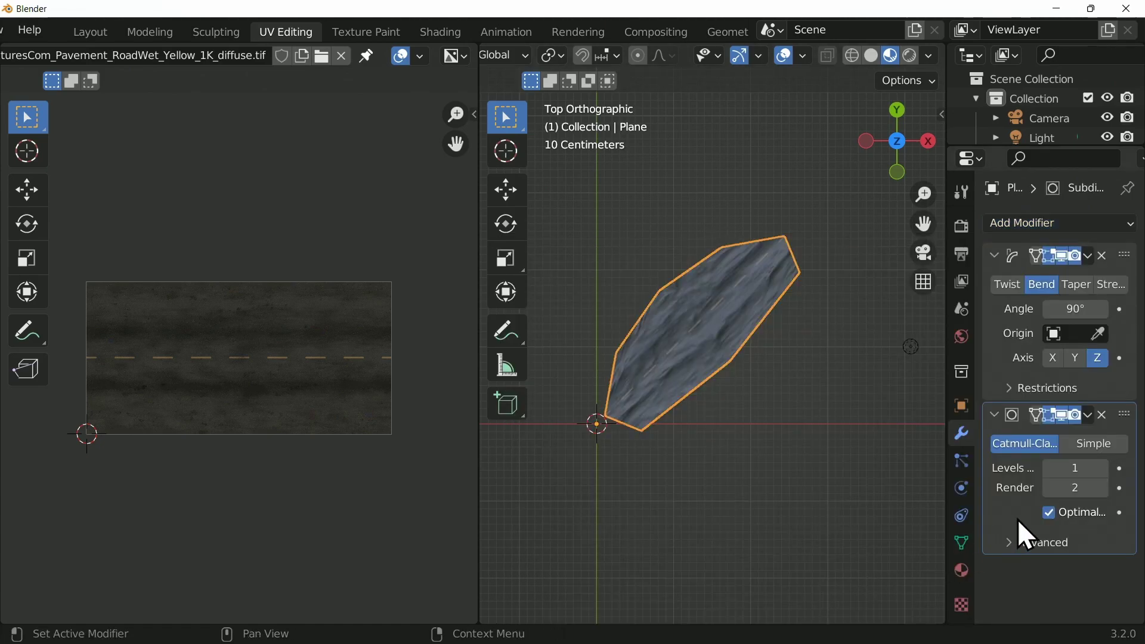
left_click_drag(1123, 414, 1137, 248)
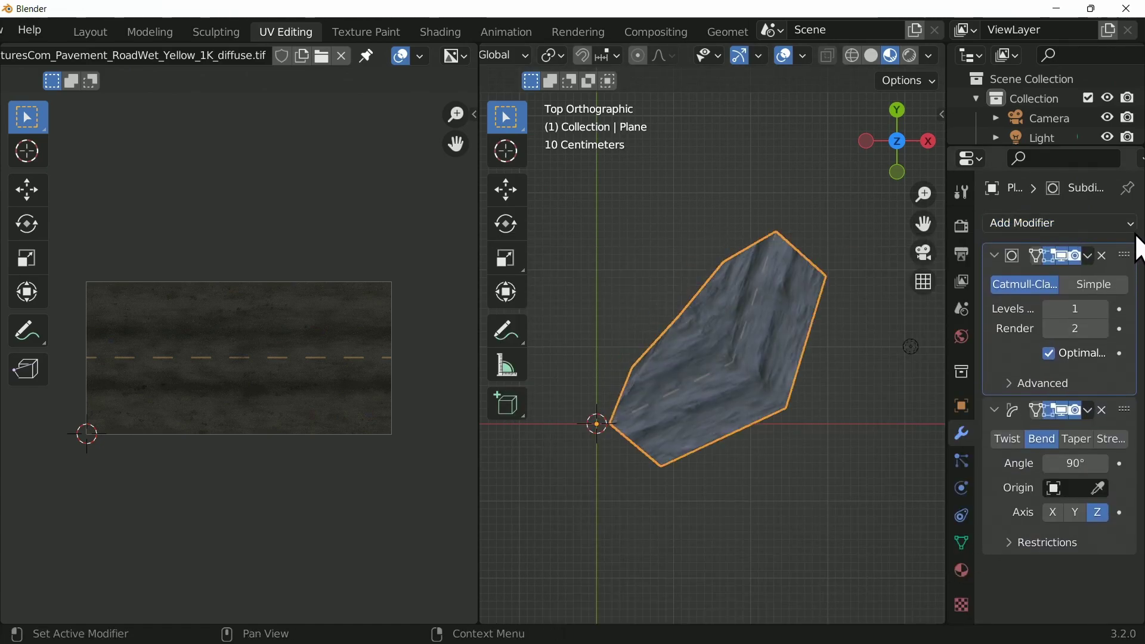
Set the Subdivision Surface to Simple with viewport Levels 5, then return to top view.
left_click(1083, 283)
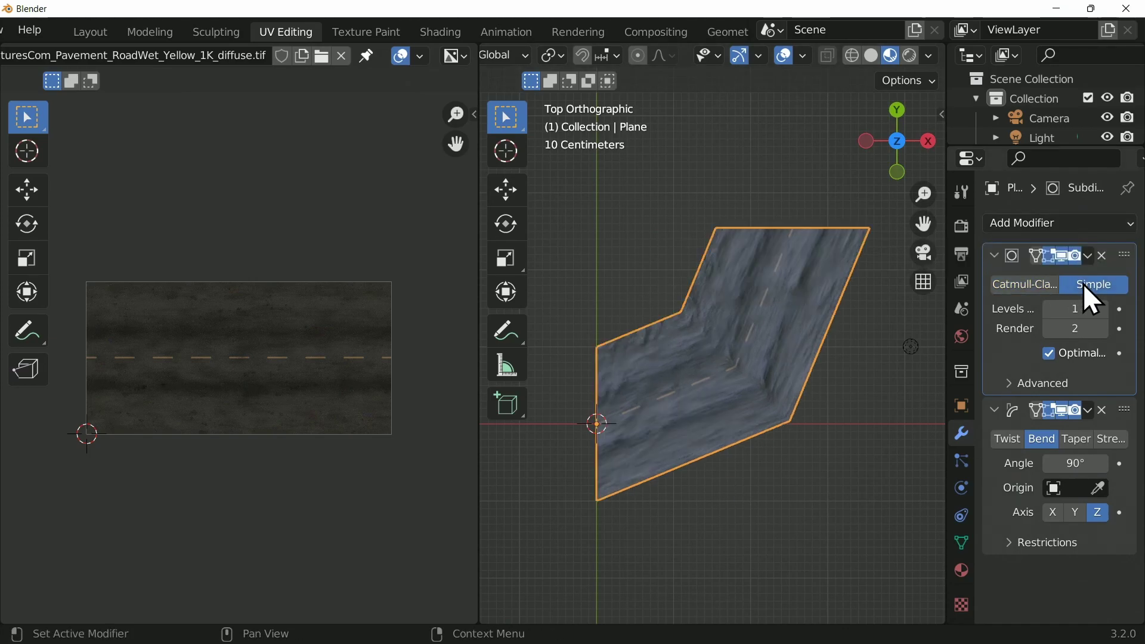
left_click(1104, 314)
left_click(1104, 315)
left_click(1104, 315)
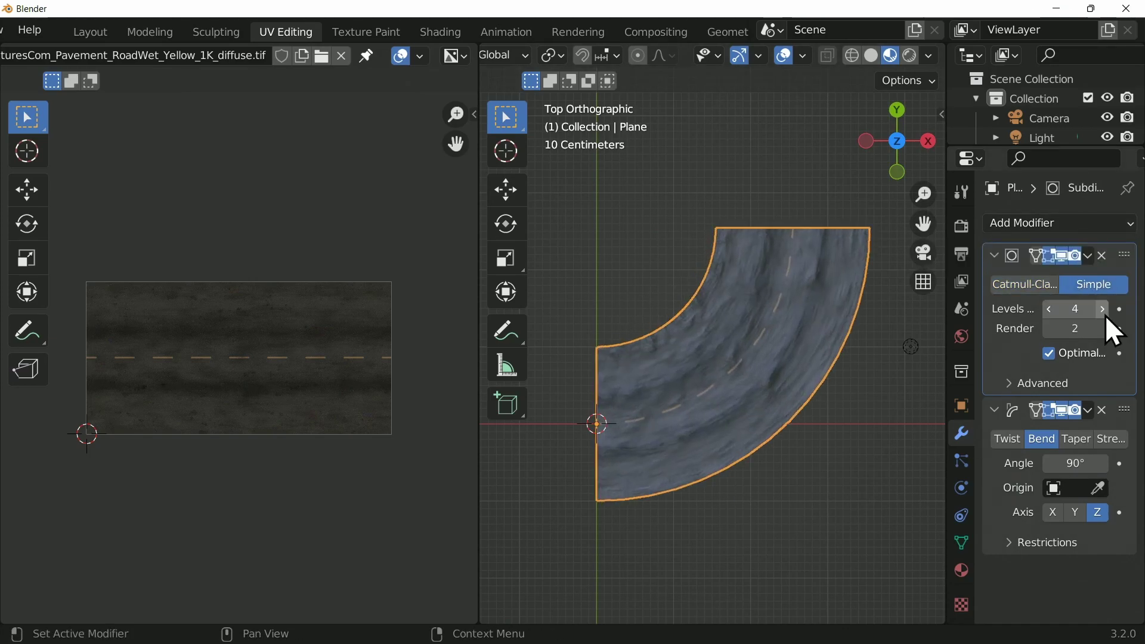
left_click(1104, 314)
scroll(796, 518, "up", 2)
middle_click_drag(796, 518, 847, 448)
scroll(849, 441, "down", 3)
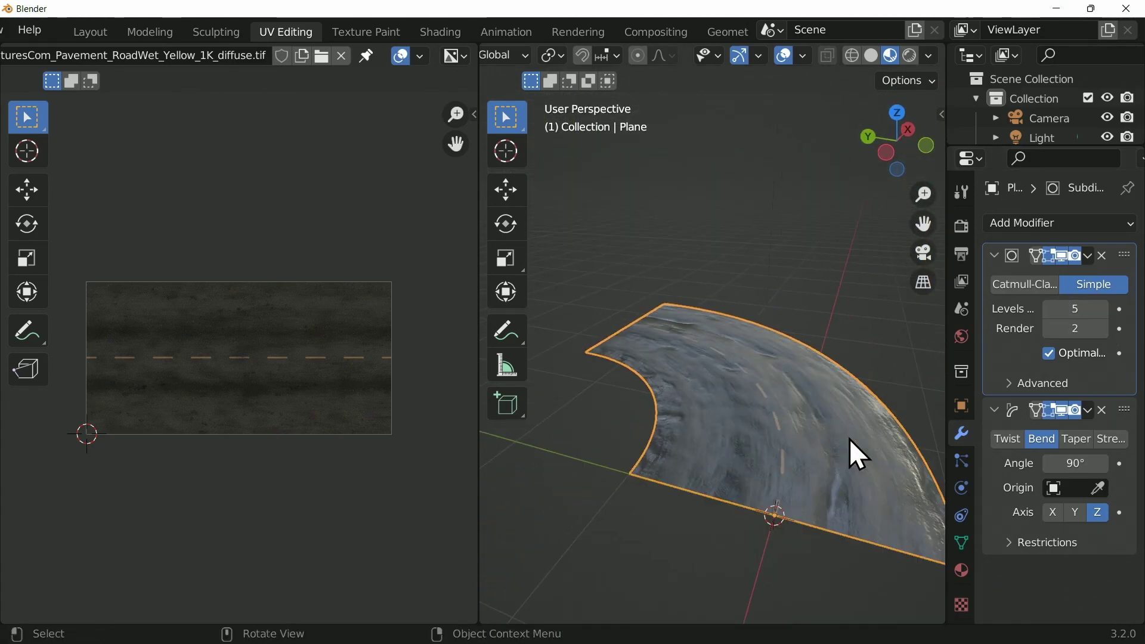
key("KP_7")
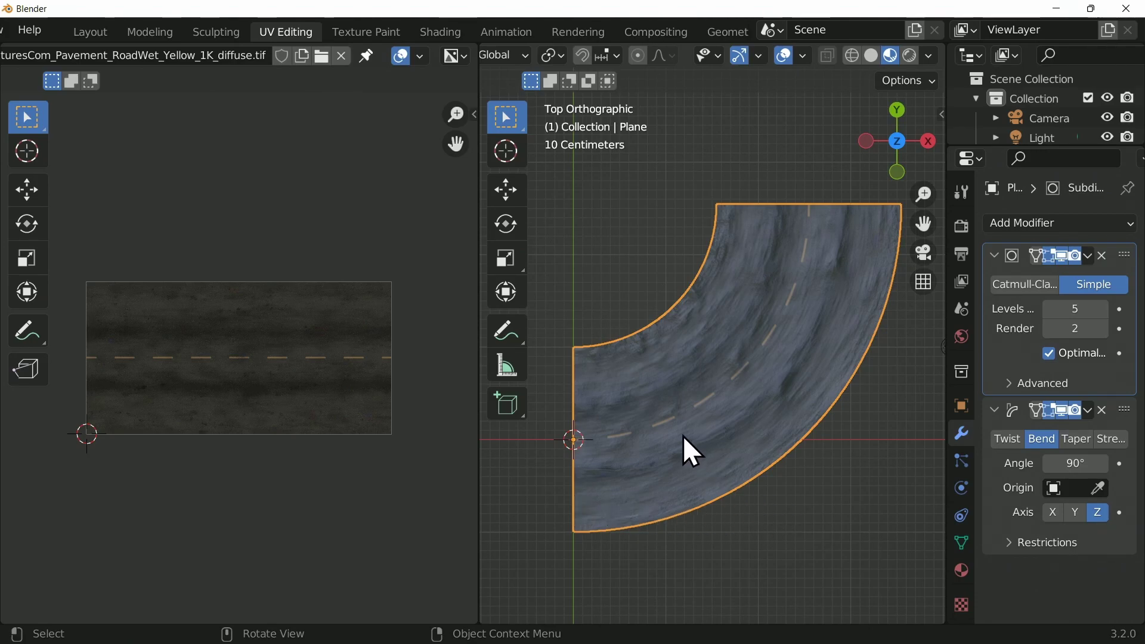
In Edit Mode, move the whole plane mesh -1 m along Y.
key("Tab")
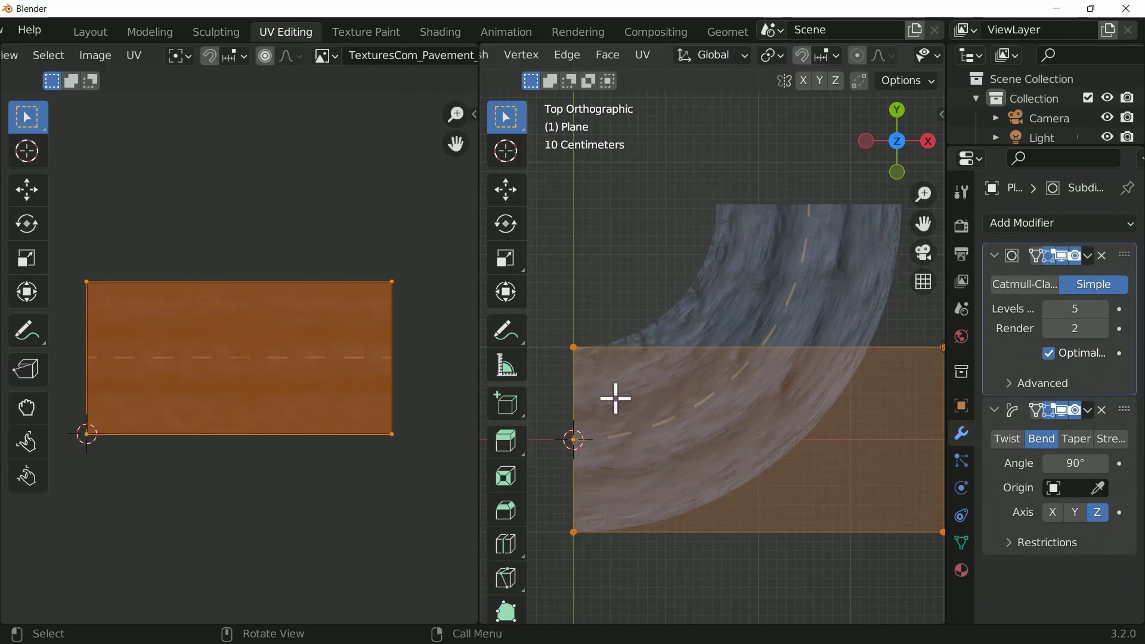
key("g")
key("y")
key("1")
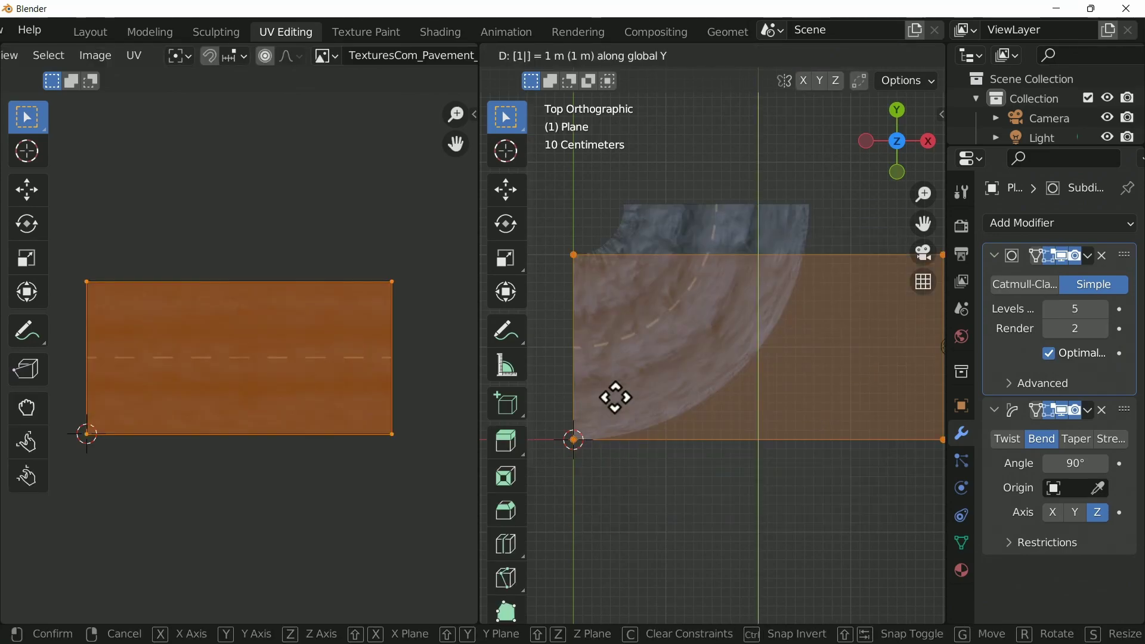
key("minus")
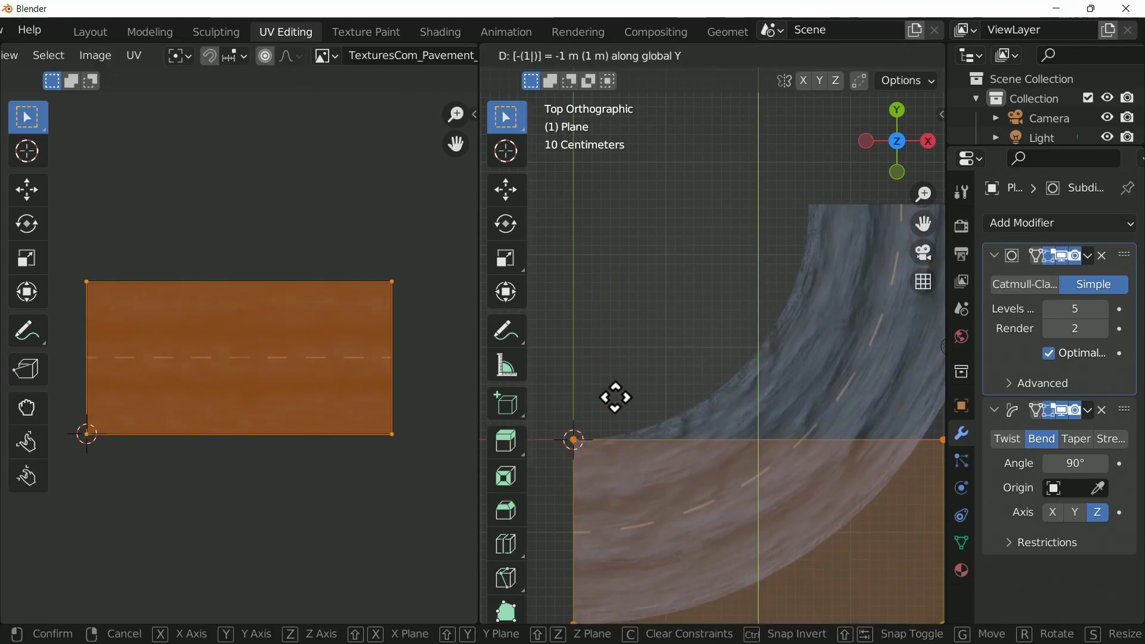
key("Return")
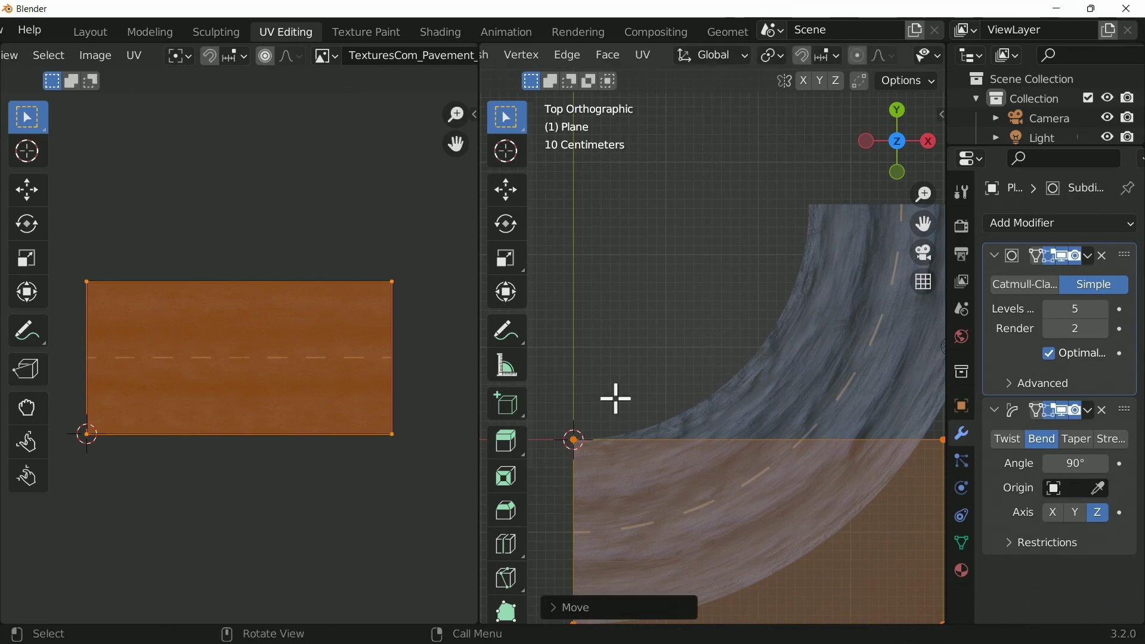
scroll(616, 399, "down", 4)
scroll(753, 442, "up", 2)
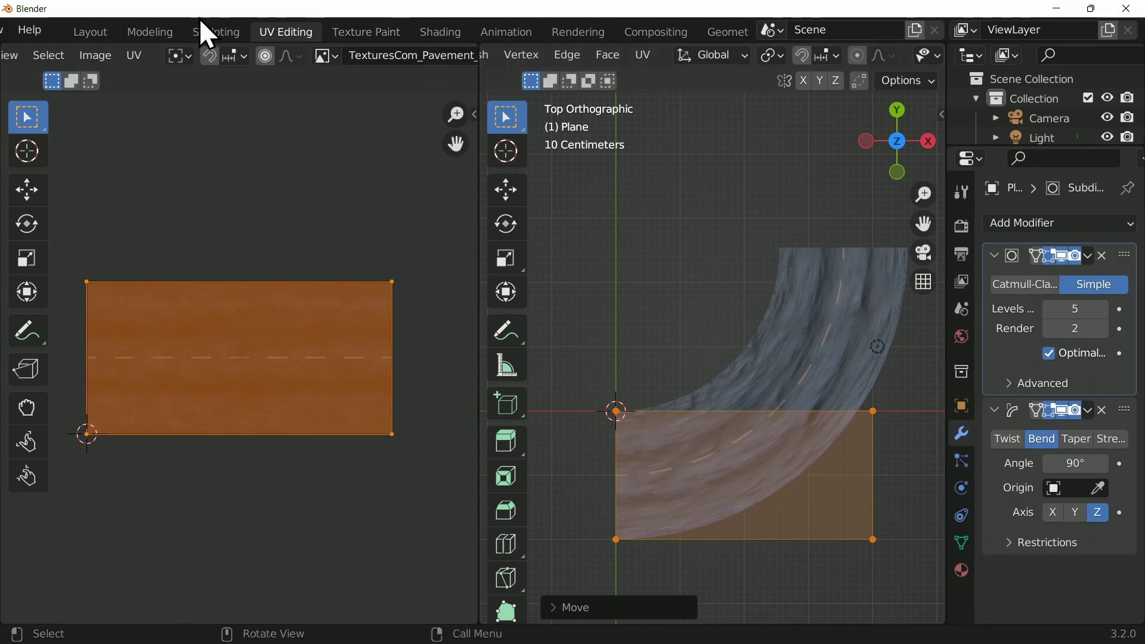
Switch to the Layout workspace and frame the plane in top orthographic view.
left_click(82, 35)
scroll(591, 377, "up", 2)
middle_click_drag(591, 377, 804, 467)
key("KP_7")
scroll(804, 469, "down", 2)
middle_click_drag(584, 347, 472, 326, "shift")
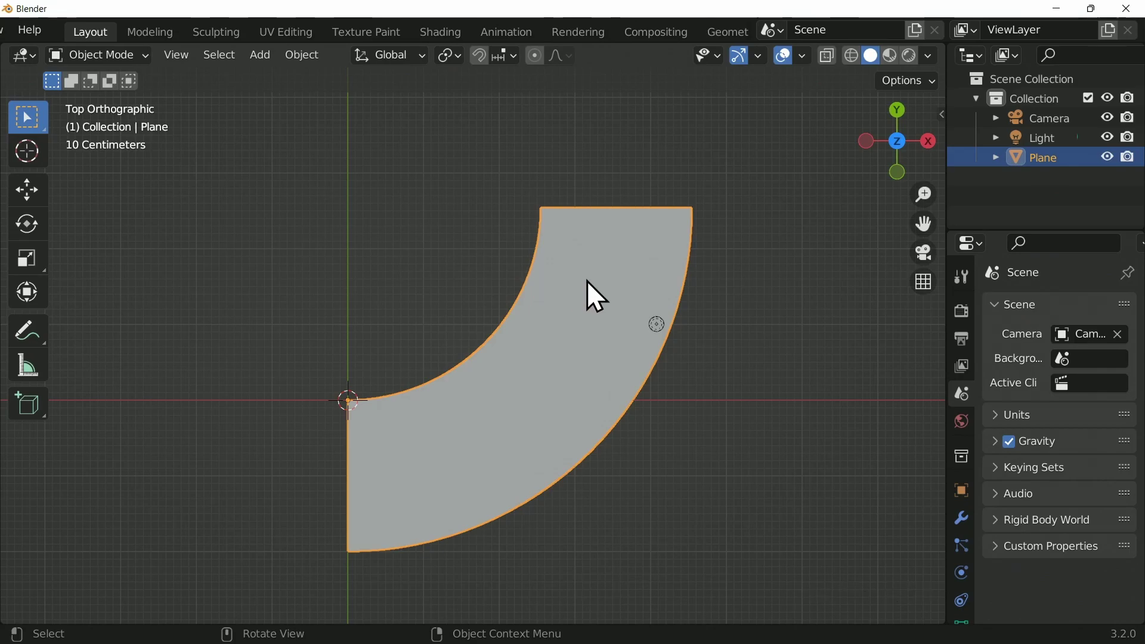
Enter Edit Mode and show the sidebar's vertex coordinates in Local space.
key("Tab")
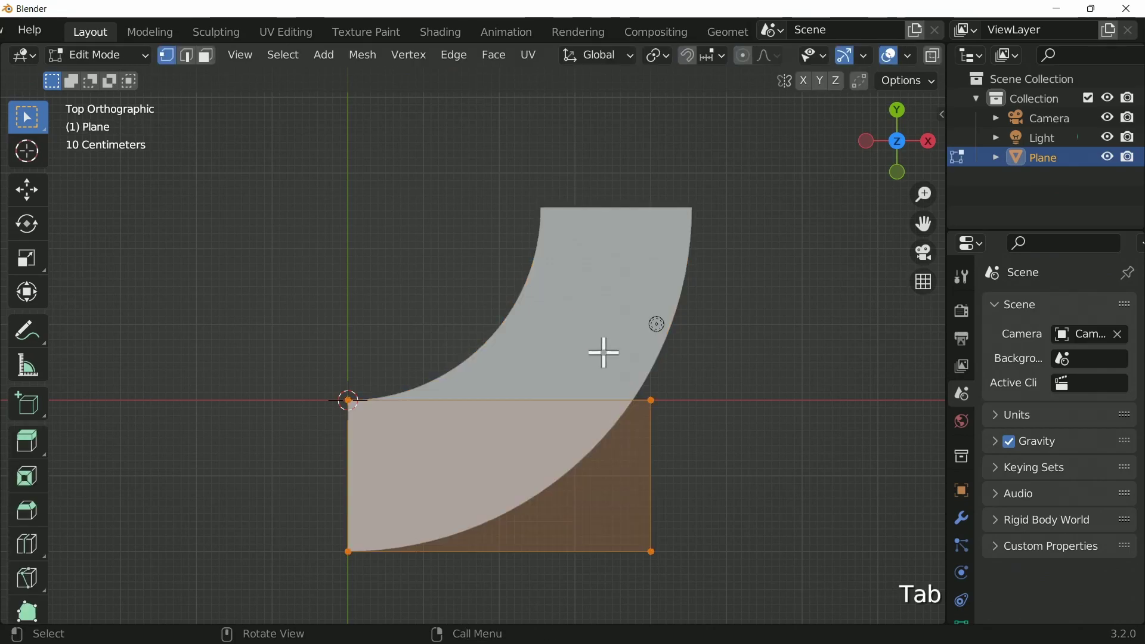
left_click(941, 114)
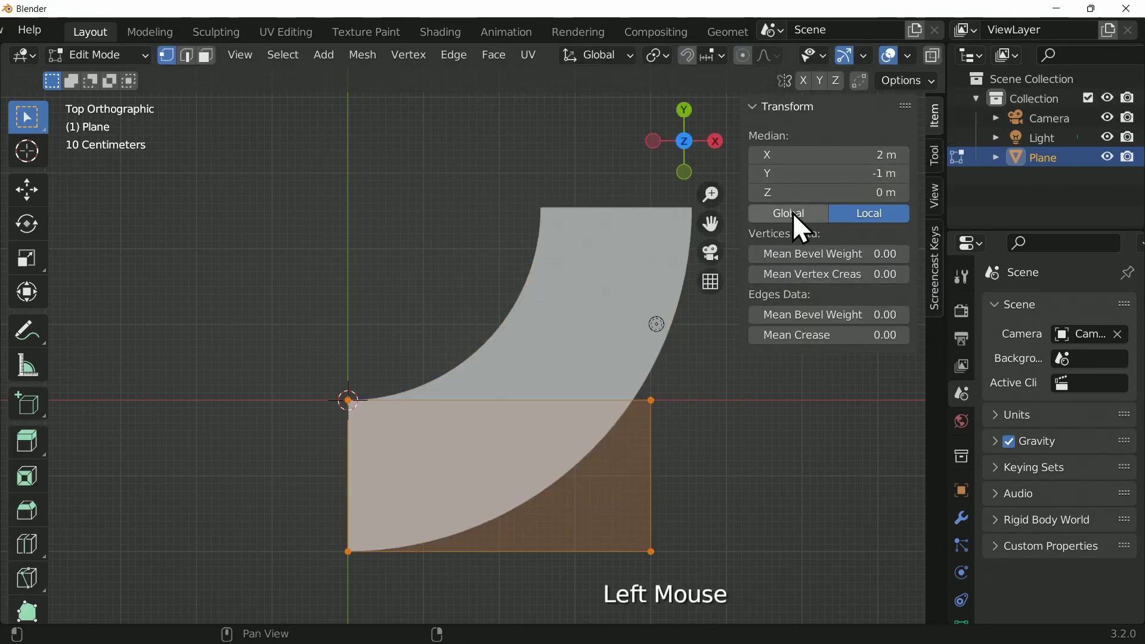
left_click(814, 217)
left_click(876, 214)
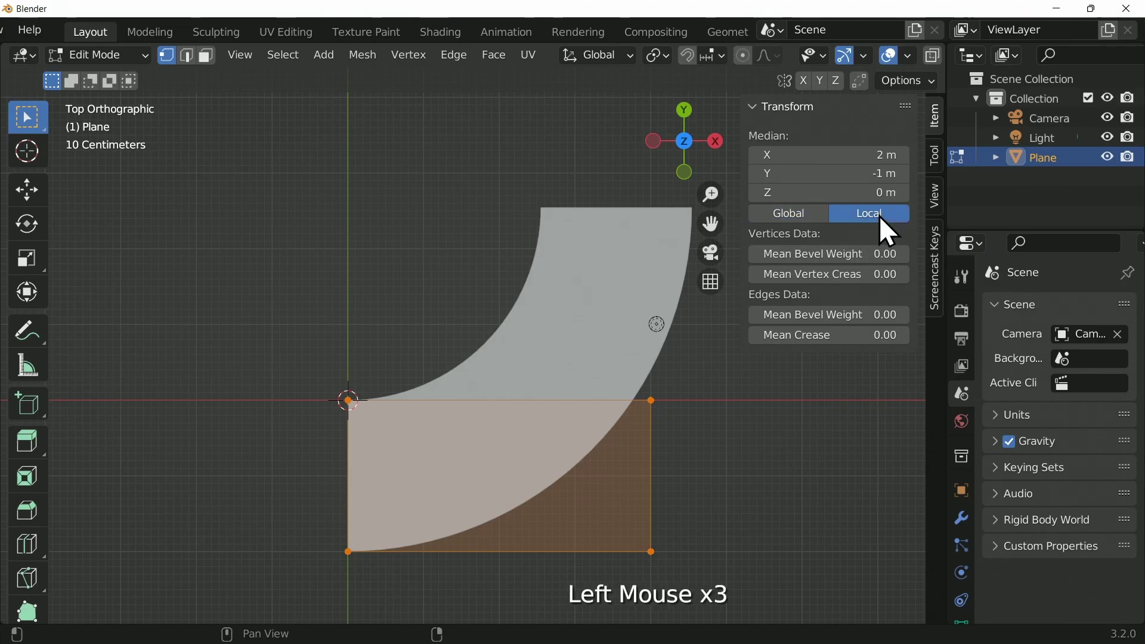
left_click(782, 213)
left_click(855, 212)
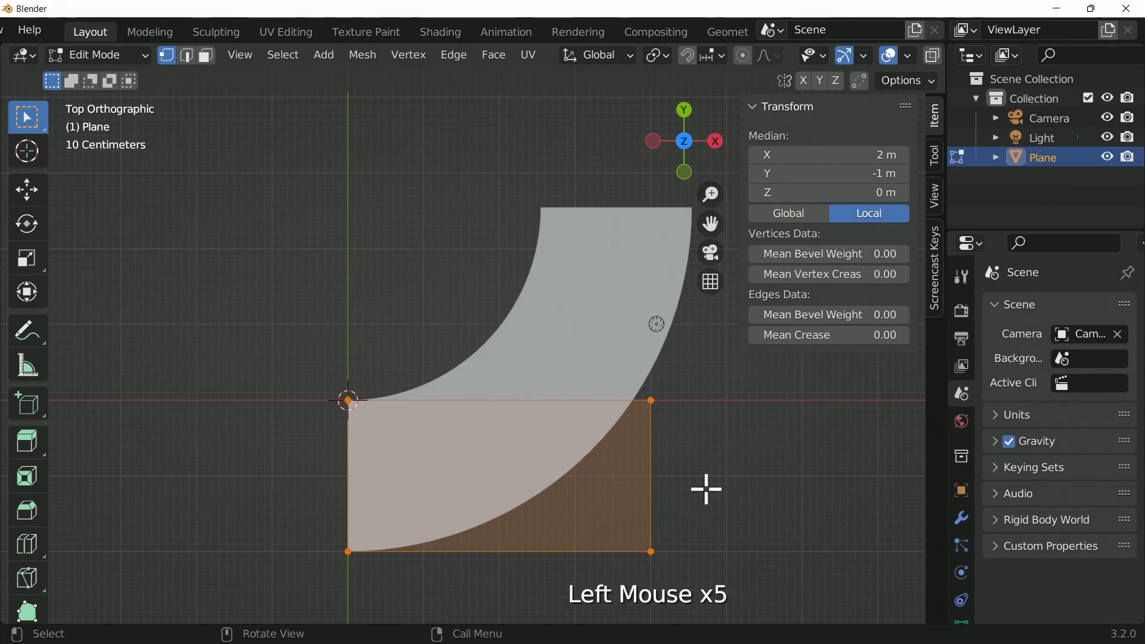
Set the top-right and bottom-right corner vertices' X to pi, then exit Edit Mode.
left_click(650, 401)
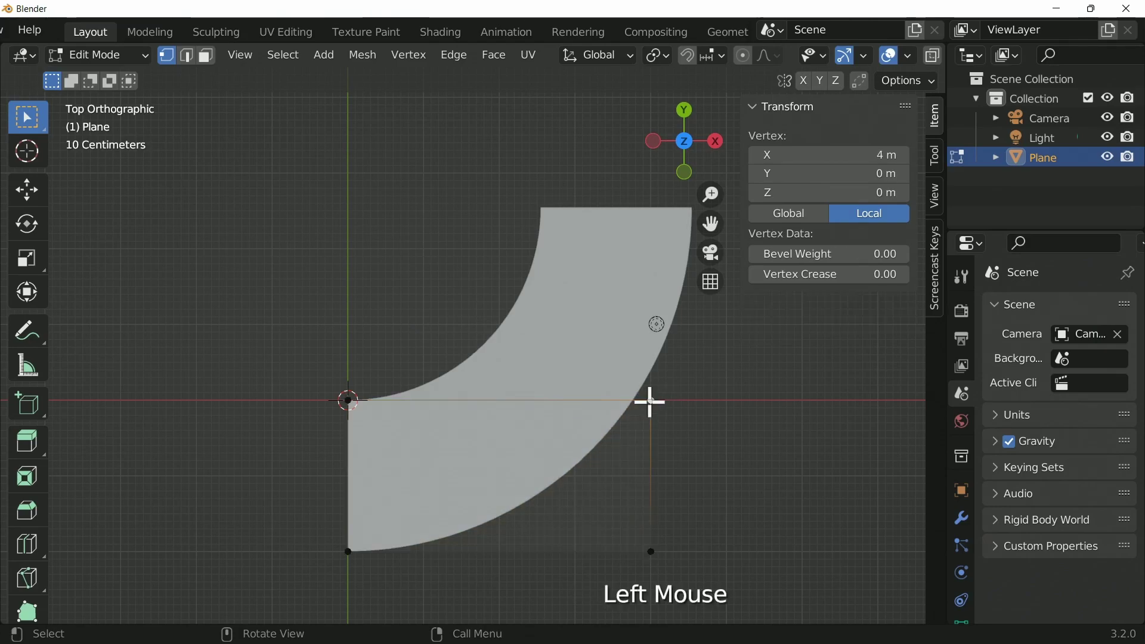
left_click(865, 155)
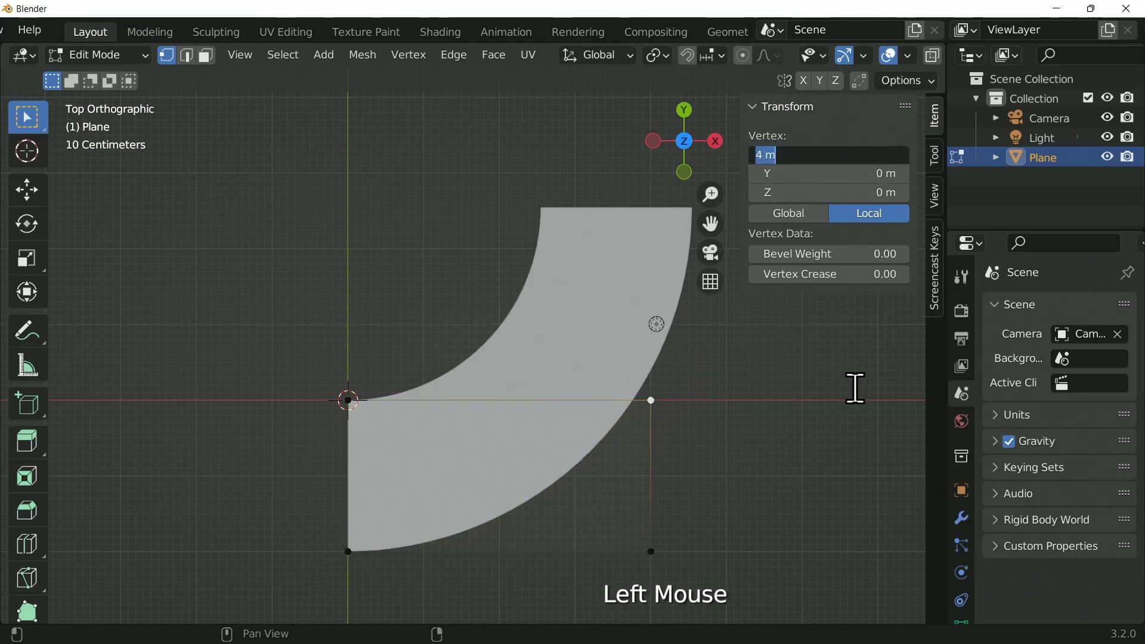
type("p")
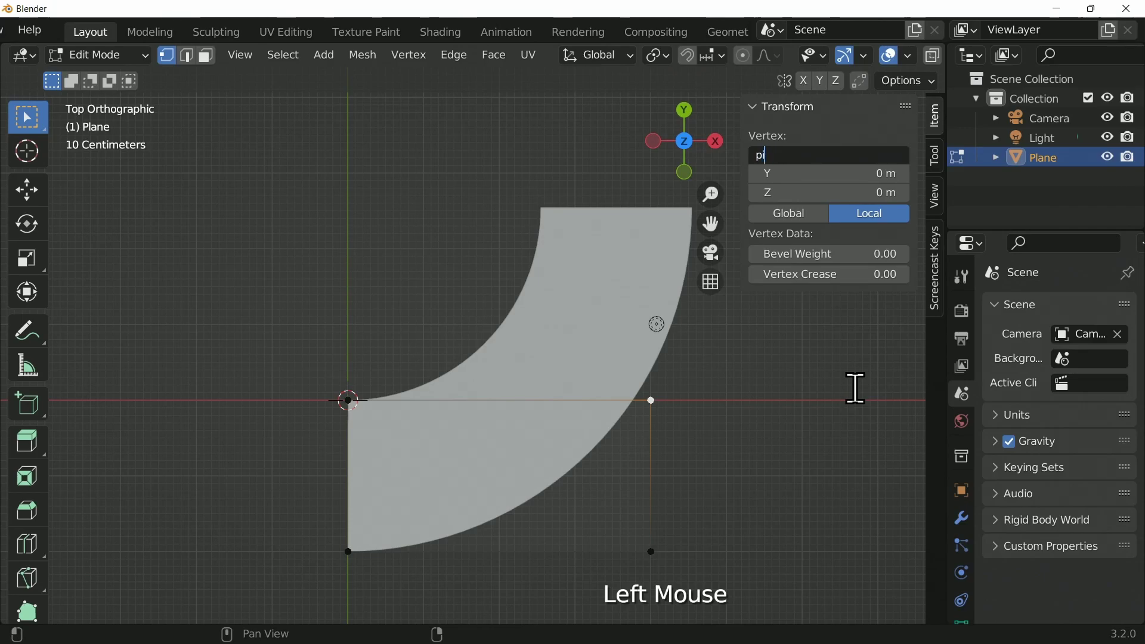
type("i")
key("Return")
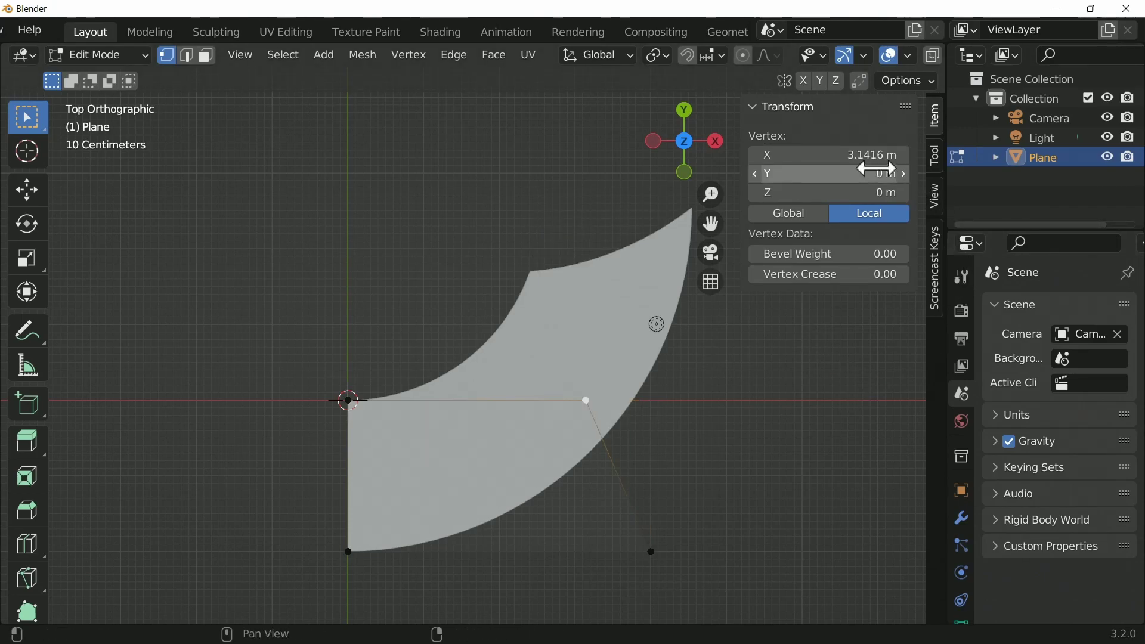
left_click(651, 551)
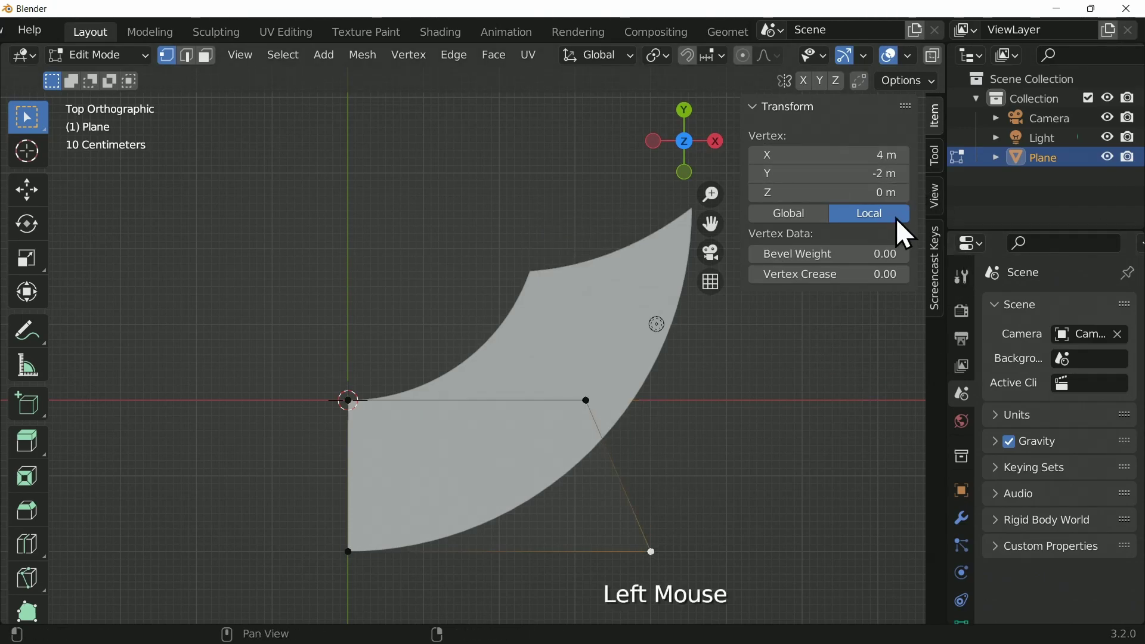
double_click(861, 157)
type("pi")
key("Return")
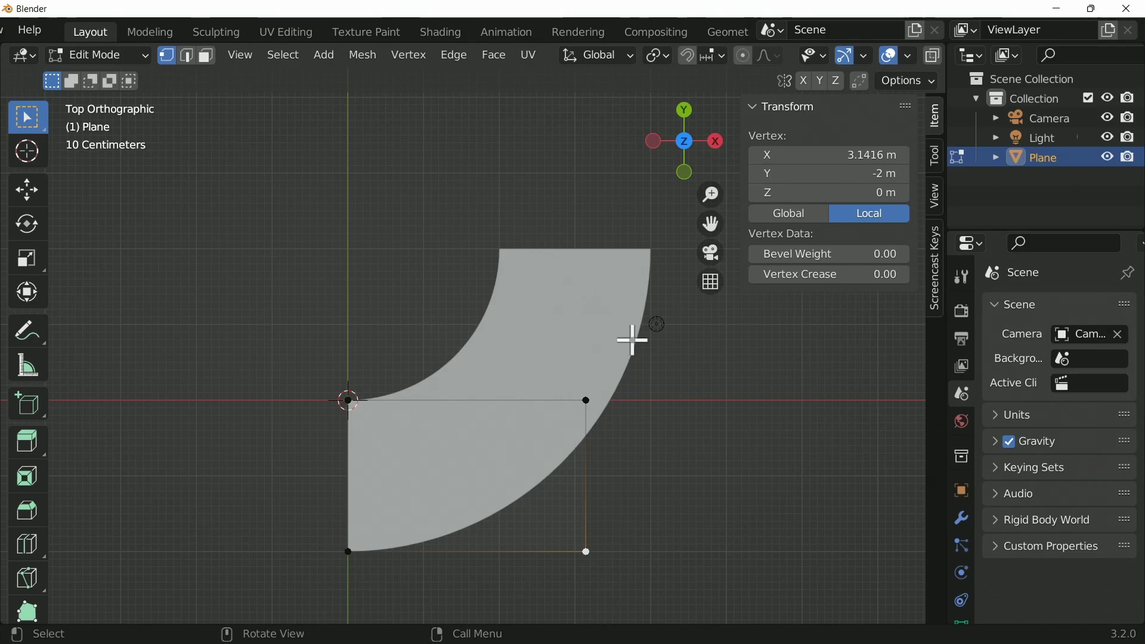
key("Tab")
Switch to Material Preview shading and orbit to inspect the textured curved road.
left_click(890, 55)
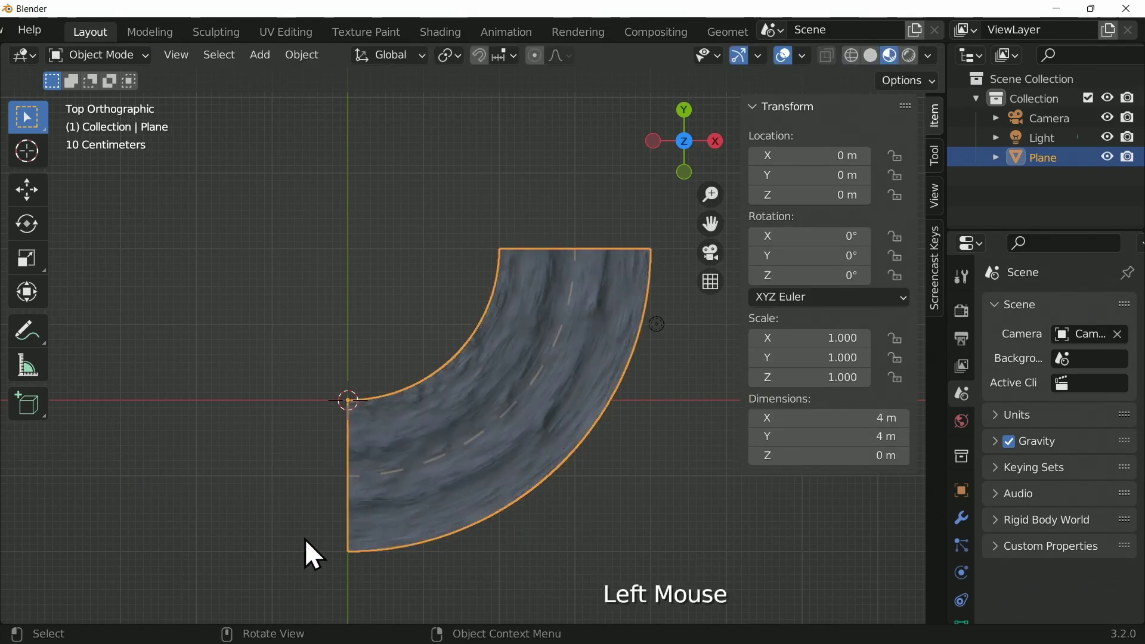
scroll(521, 536, "down", 2)
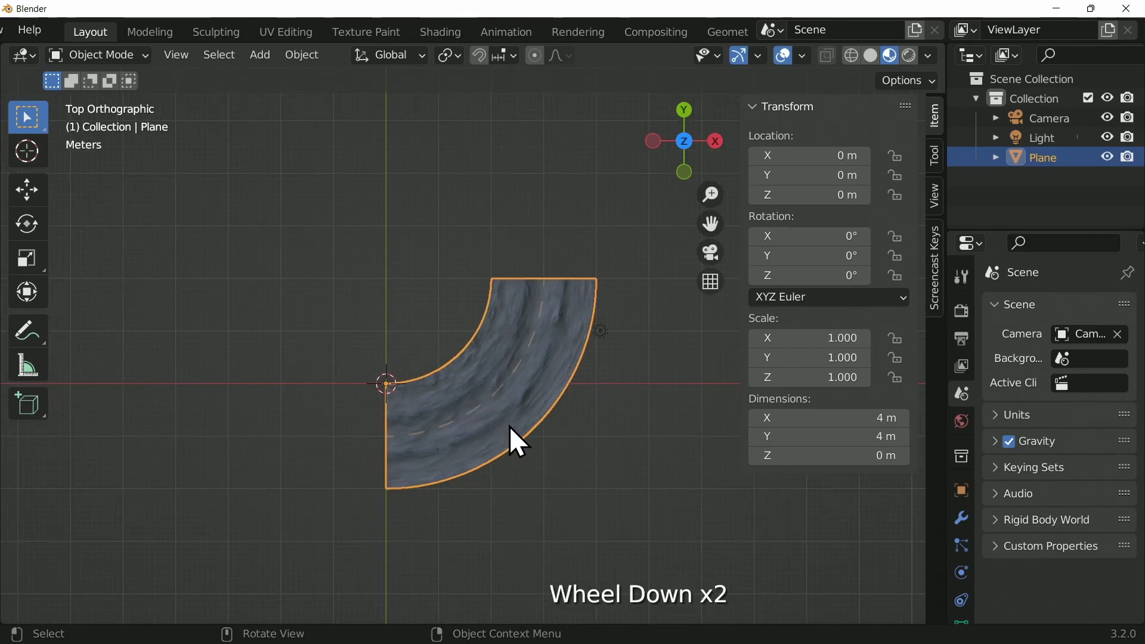
middle_click_drag(511, 427, 524, 98)
scroll(604, 518, "up", 5)
scroll(604, 518, "up", 2)
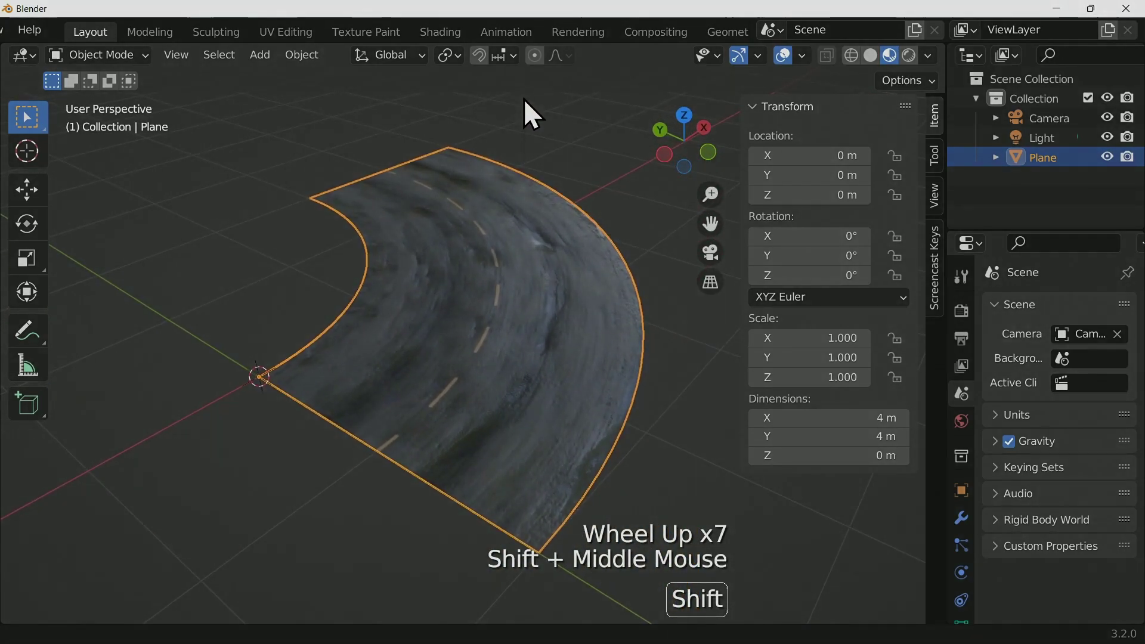